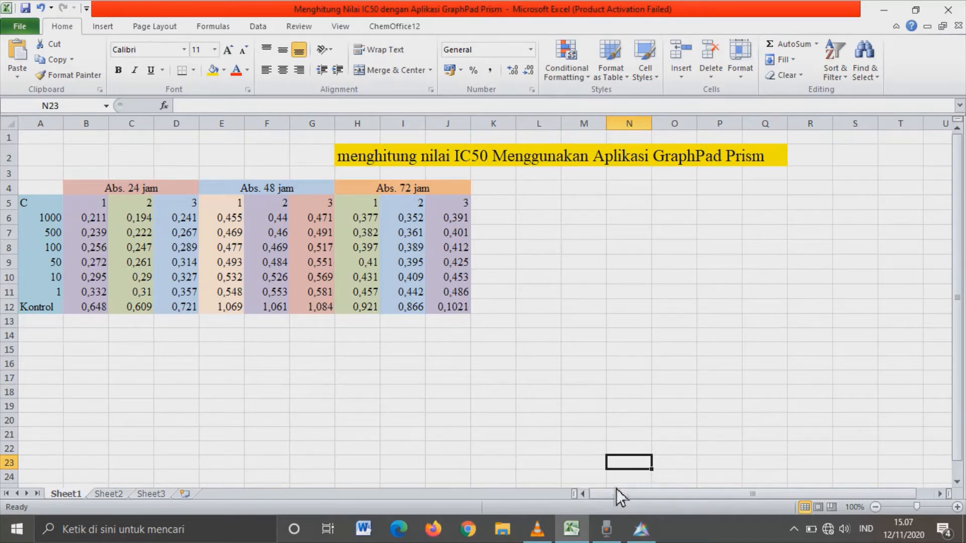
Step: Switch to GraphPad Prism and create an XY table with numeric X and 3 replicate Y values in side-by-side subcolumns
left_click(649, 531)
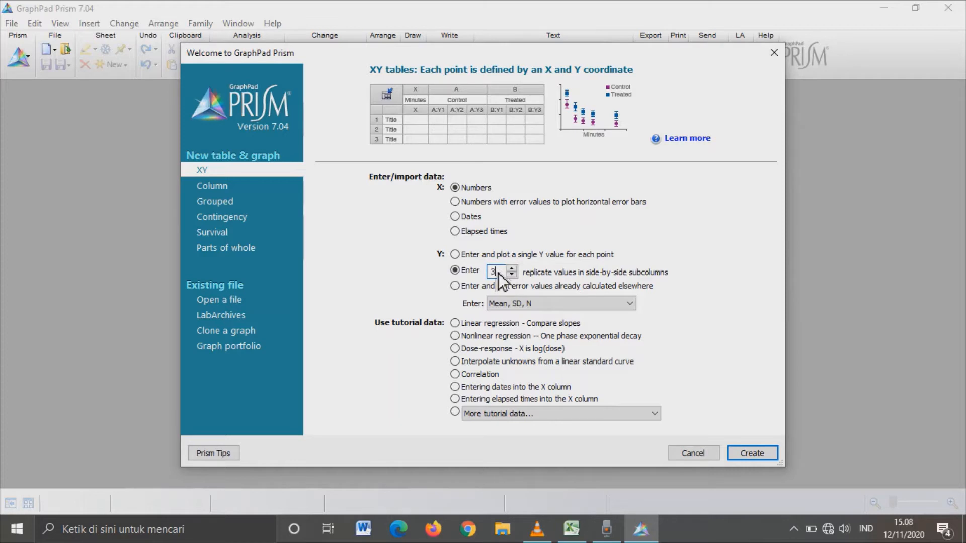
type("3")
left_click(753, 454)
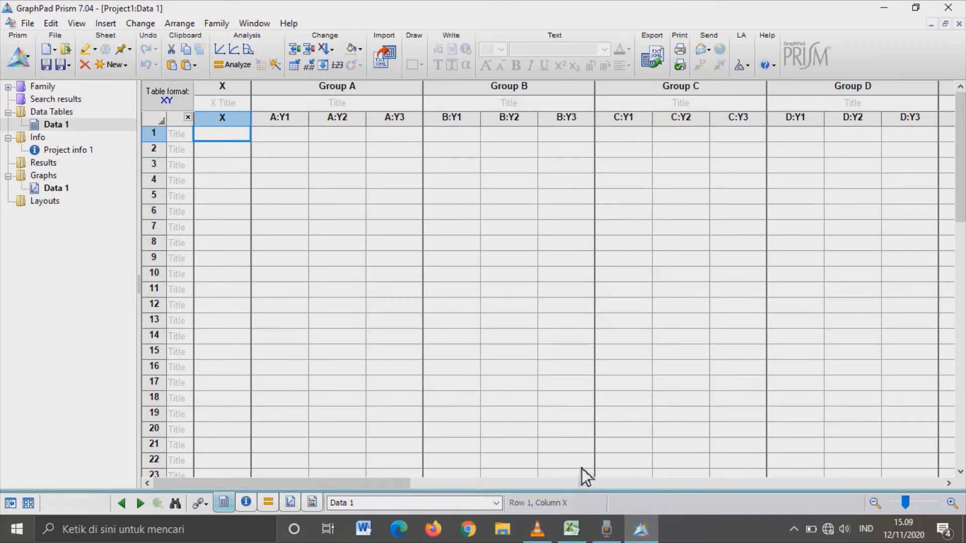
Step: Copy the concentrations 1000 to 1 (A6:A11) from the Excel sheet into the X column of Prism's Data 1 table
left_click(573, 529)
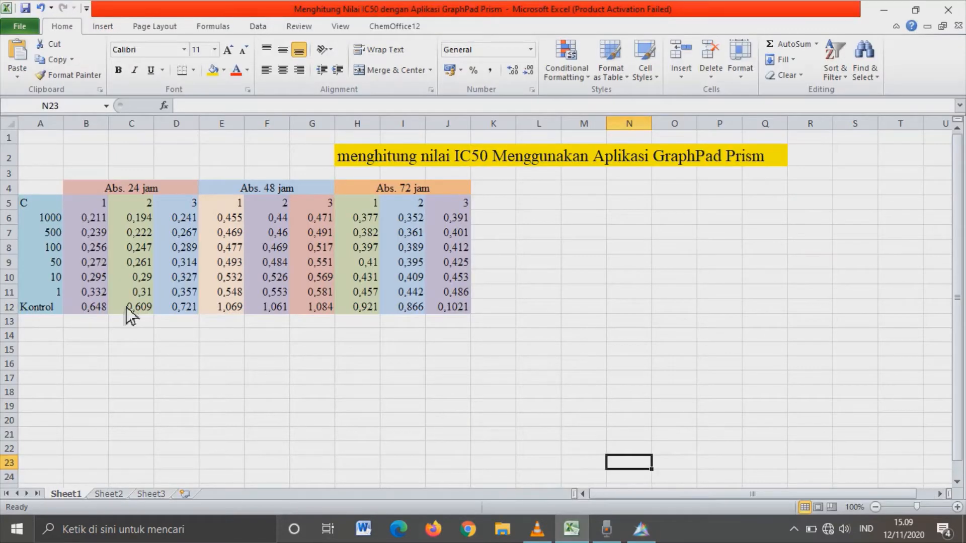
left_click_drag(53, 218, 54, 294)
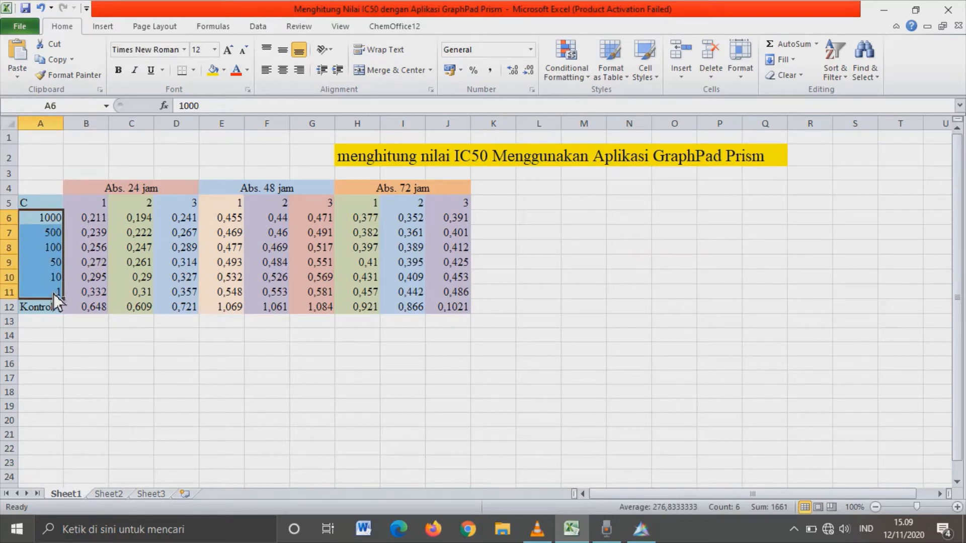
left_click(61, 59)
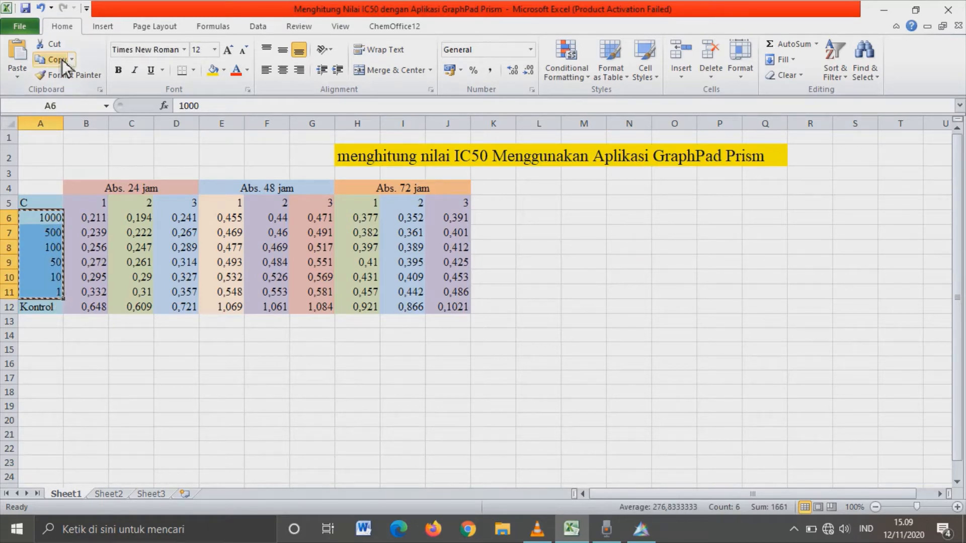
left_click(636, 534)
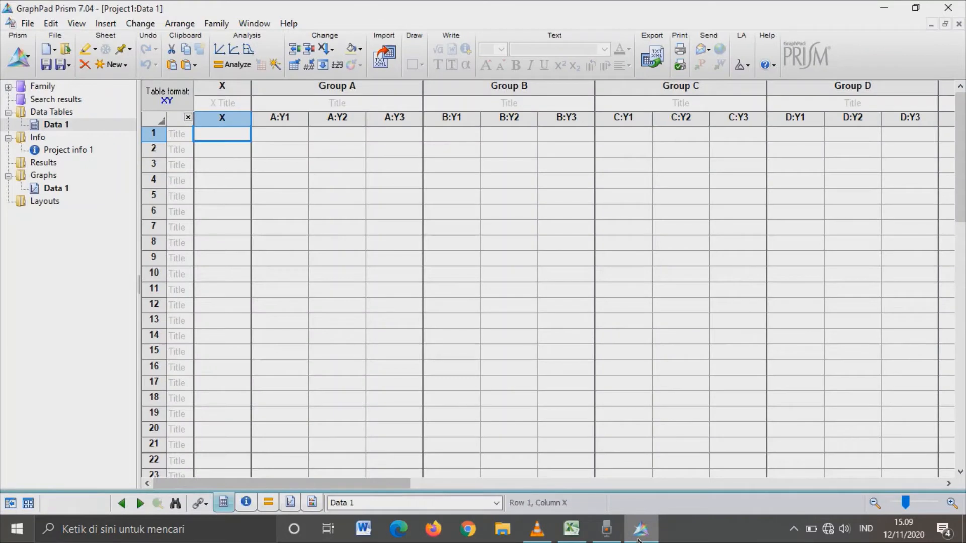
right_click(222, 140)
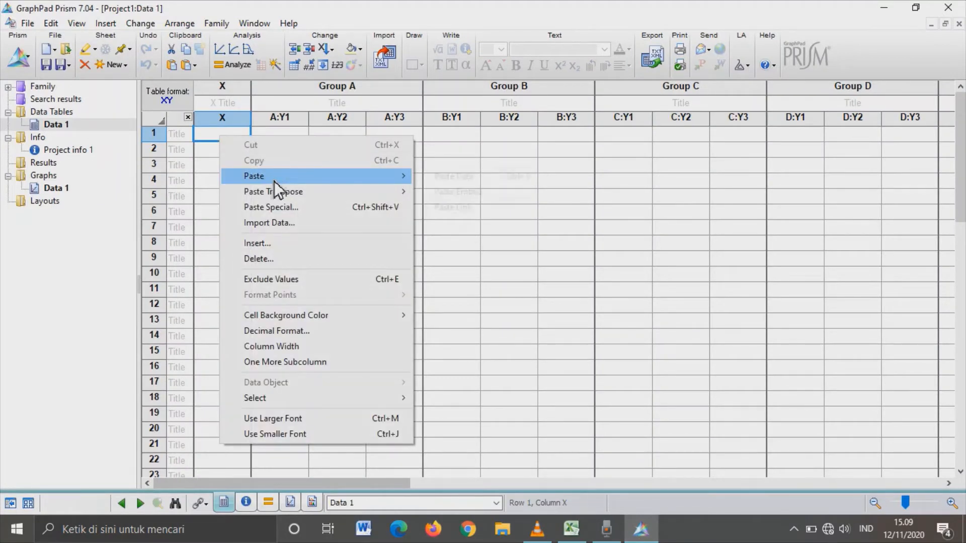
mouse_move(398, 180)
left_click(439, 175)
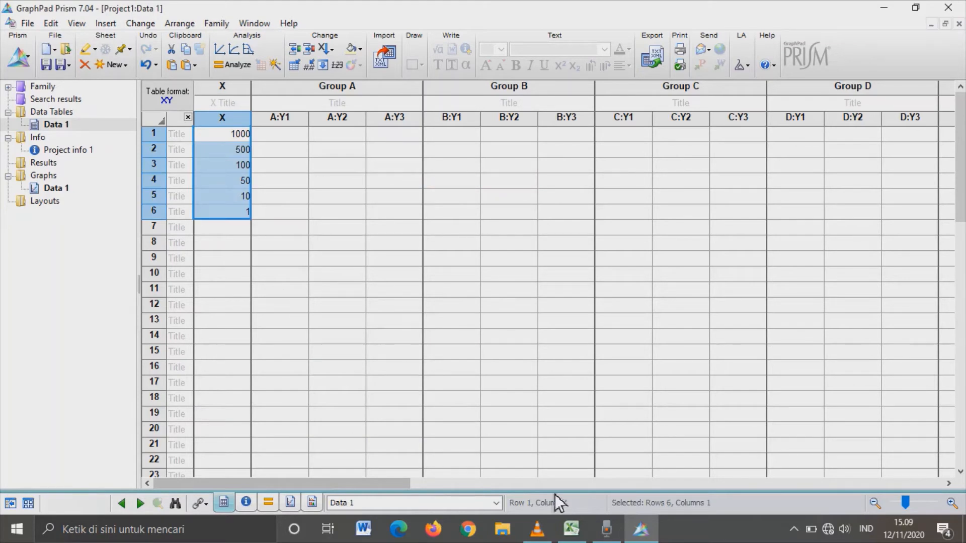
Step: Copy the Abs. 24 jam replicates including the Kontrol row (B6:D12) from Excel into Group A of Prism's Data 1 table
left_click(570, 529)
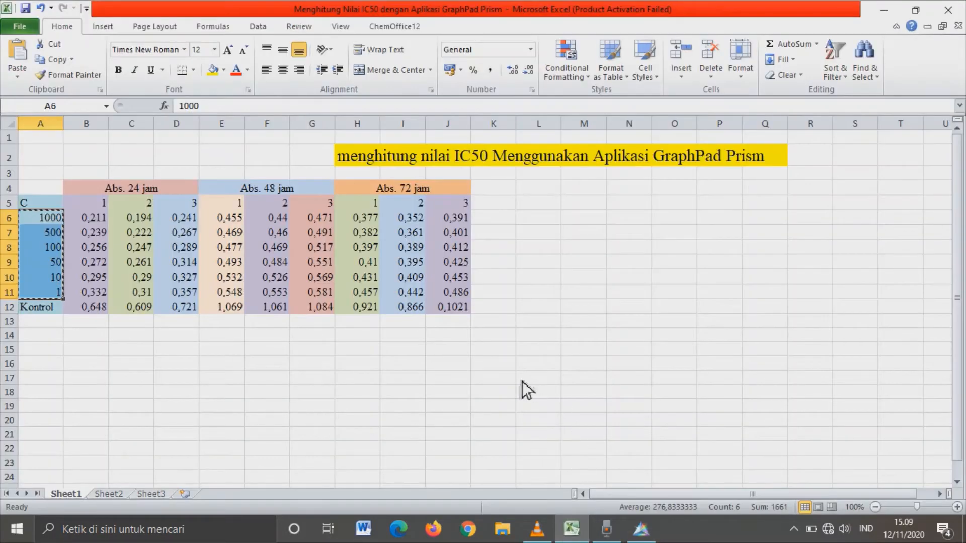
left_click_drag(99, 224, 185, 311)
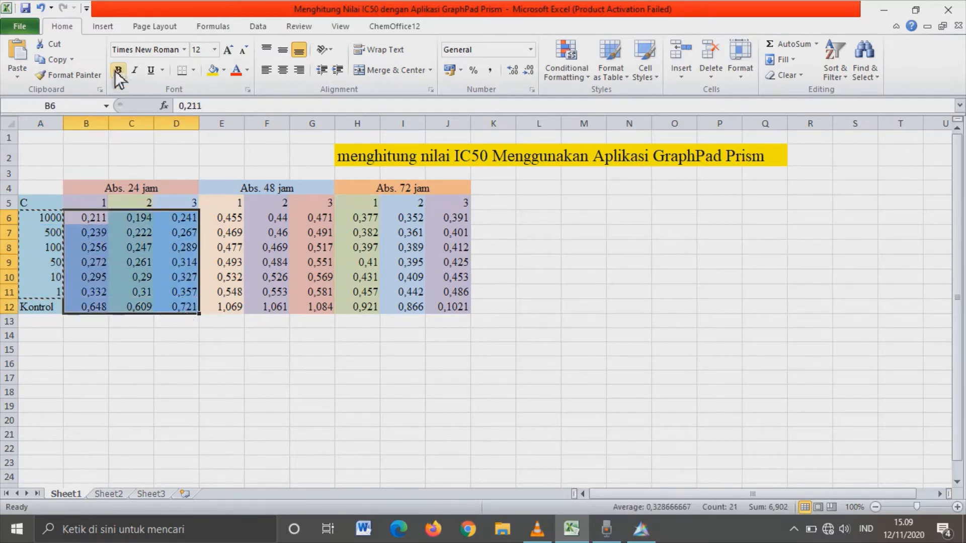
left_click(59, 62)
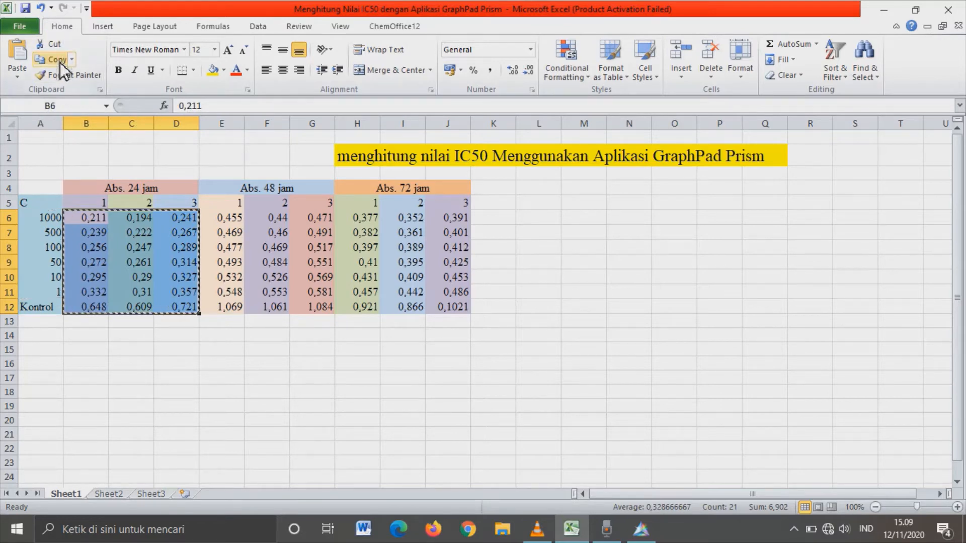
left_click(641, 529)
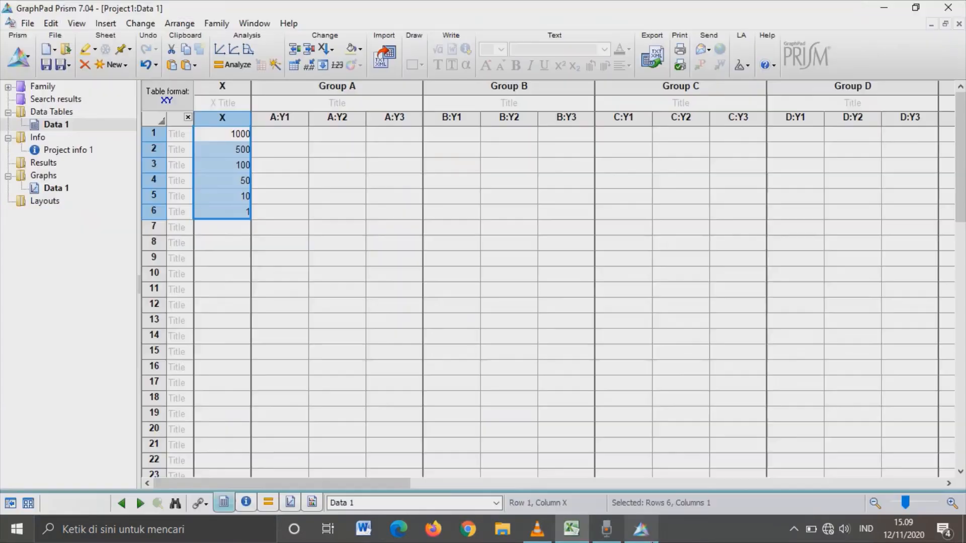
left_click(291, 134)
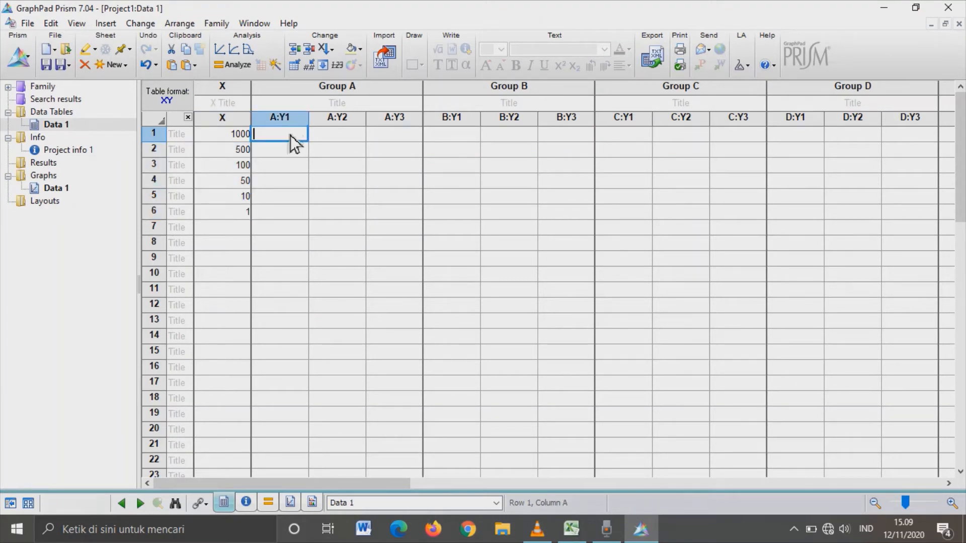
right_click(298, 135)
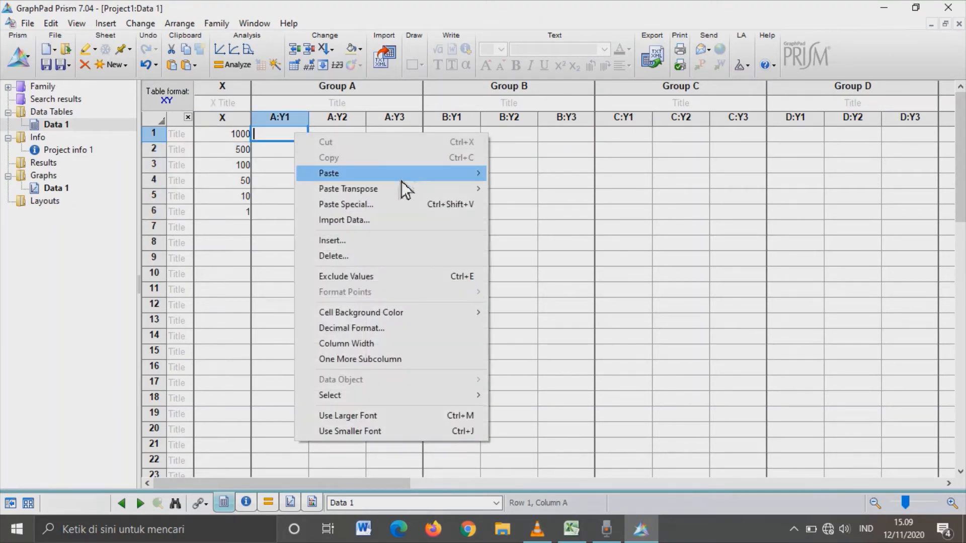
mouse_move(419, 179)
left_click(503, 176)
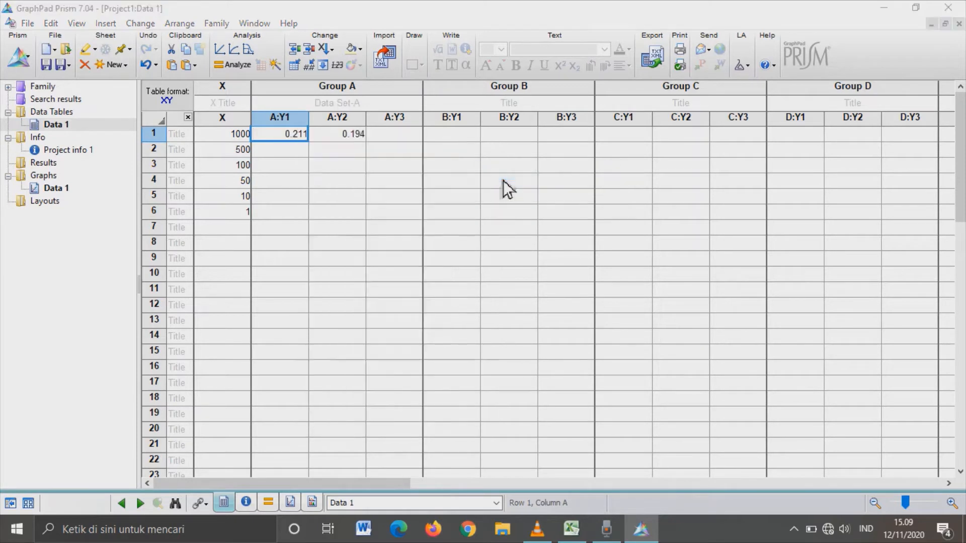
Step: Enter 0 as the X value of the control in row 7
left_click(246, 233)
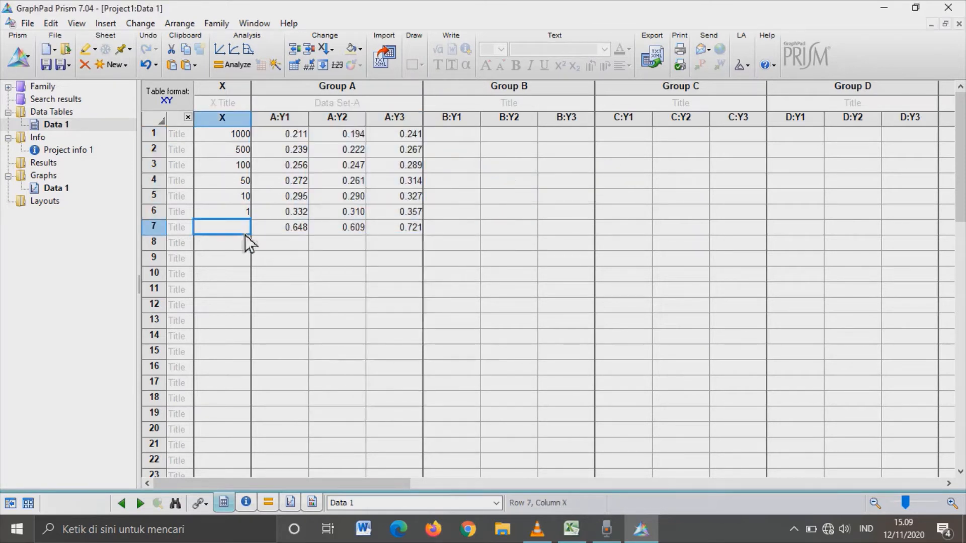
type("0")
left_click(267, 254)
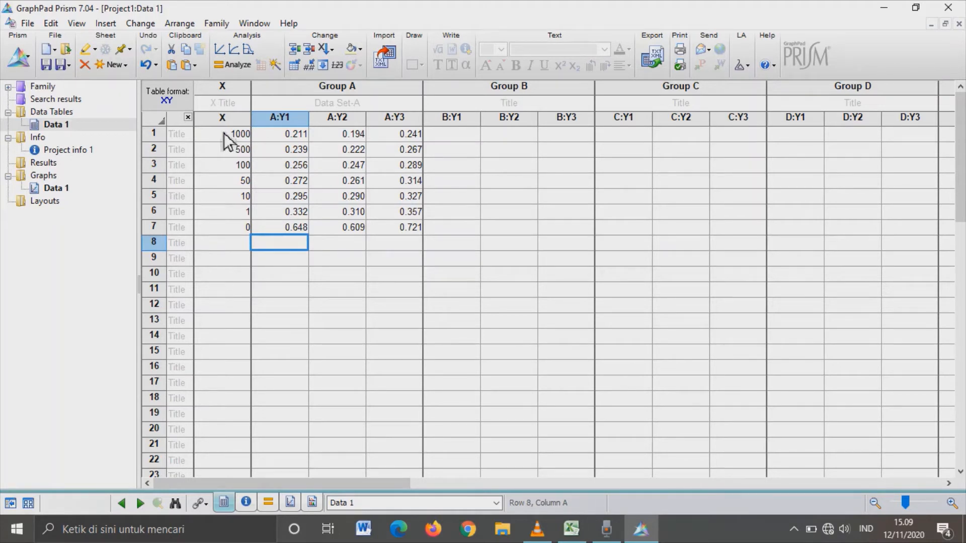
left_click(224, 247)
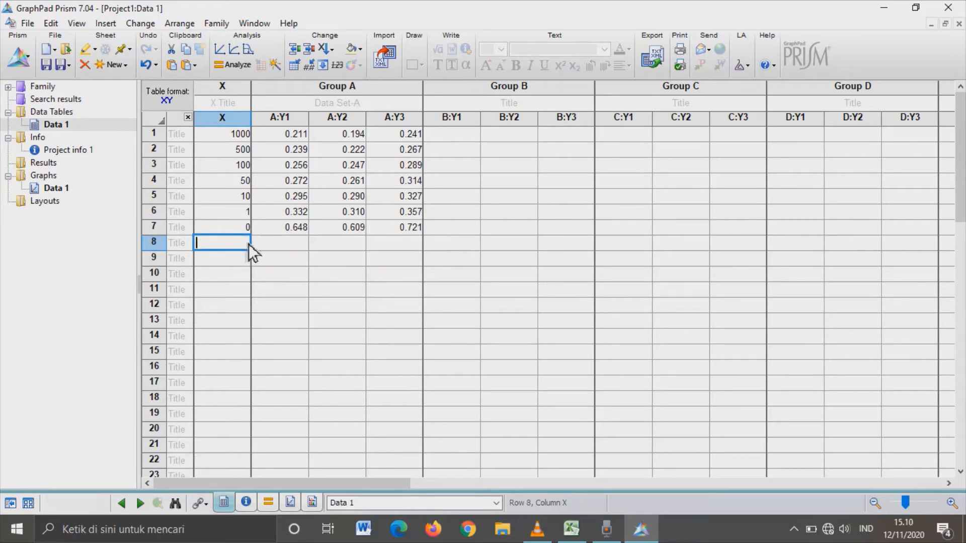
left_click(205, 128)
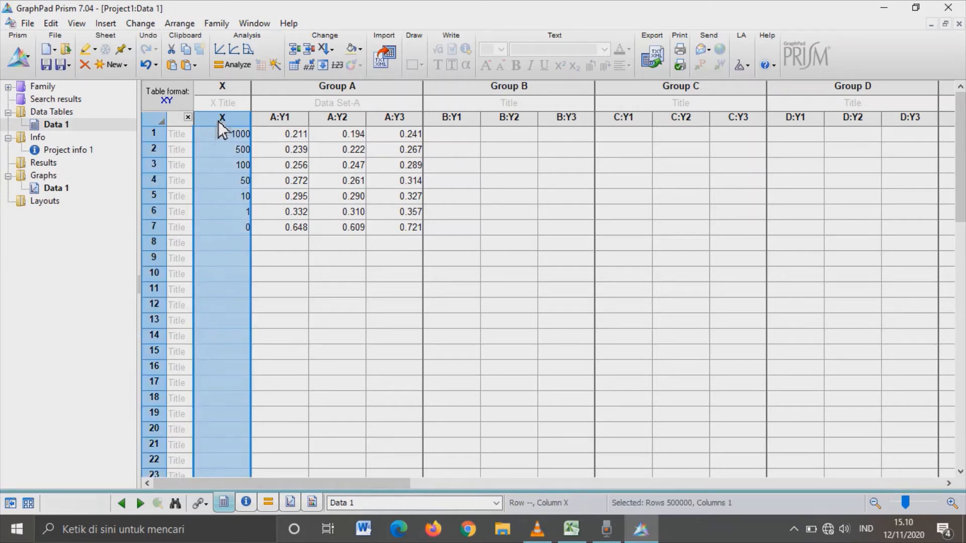
left_click(236, 242)
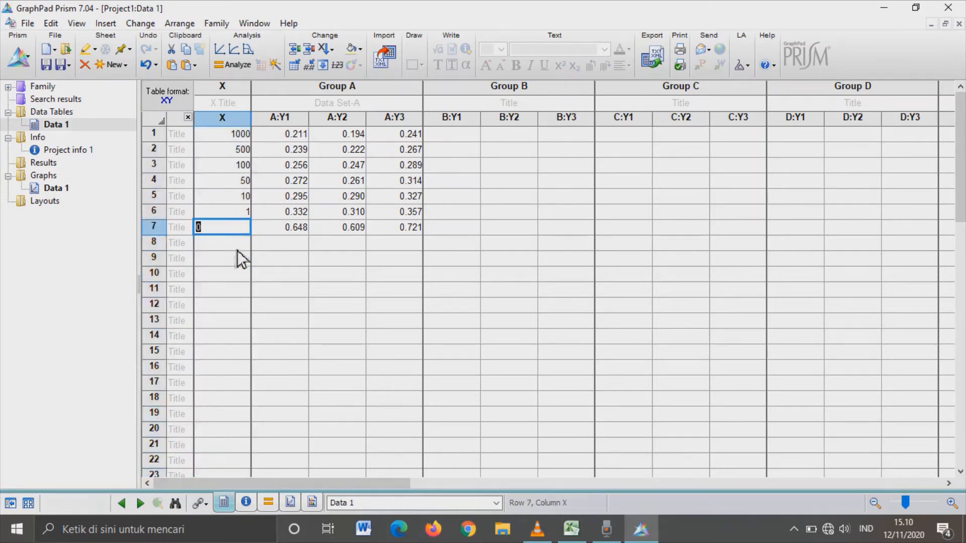
Step: Run a Transform analysis on Data 1 using the standard function X=Log(X), with a new graph of the results
left_click(229, 65)
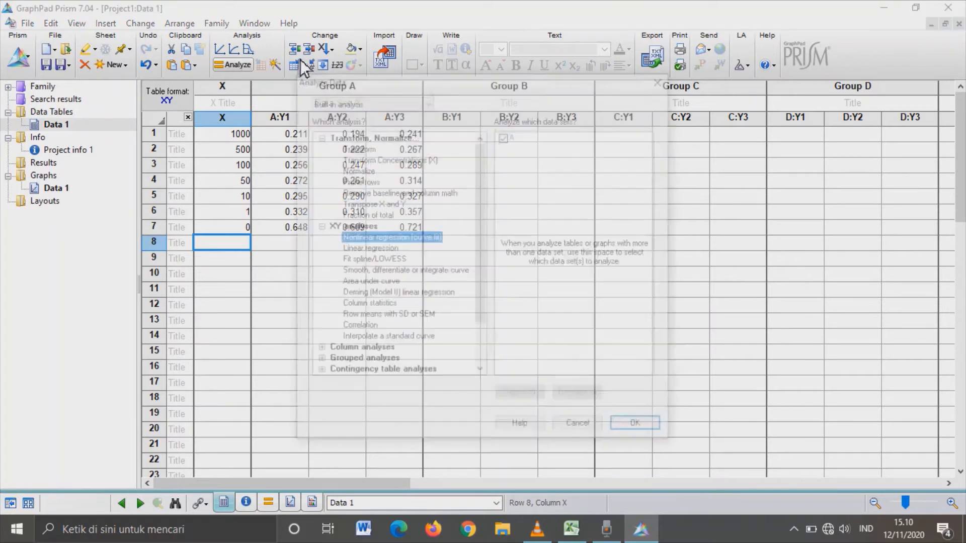
left_click(358, 147)
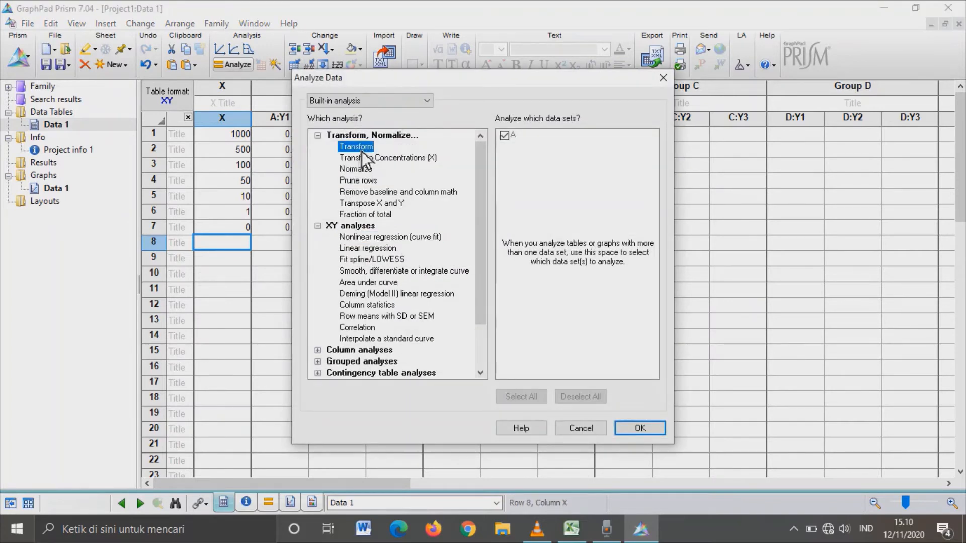
left_click(638, 430)
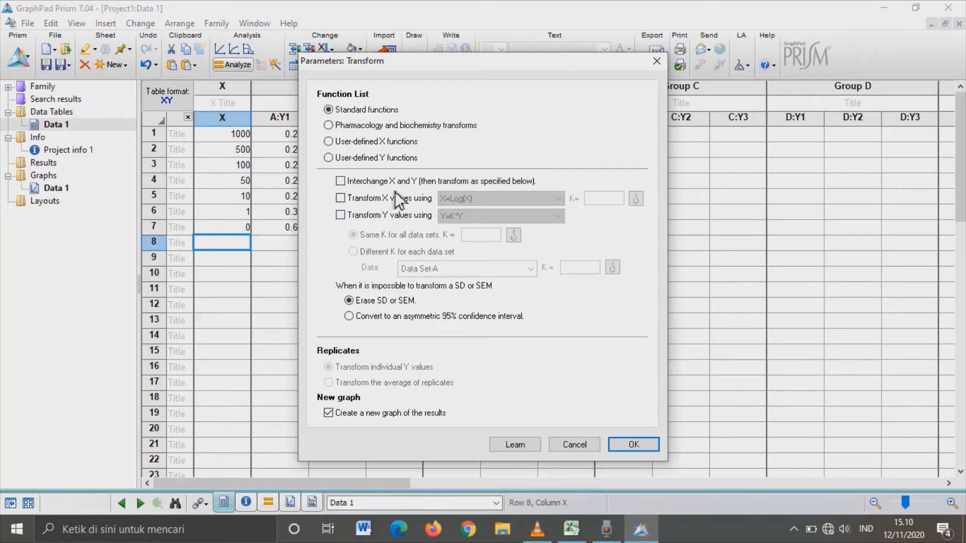
left_click(342, 199)
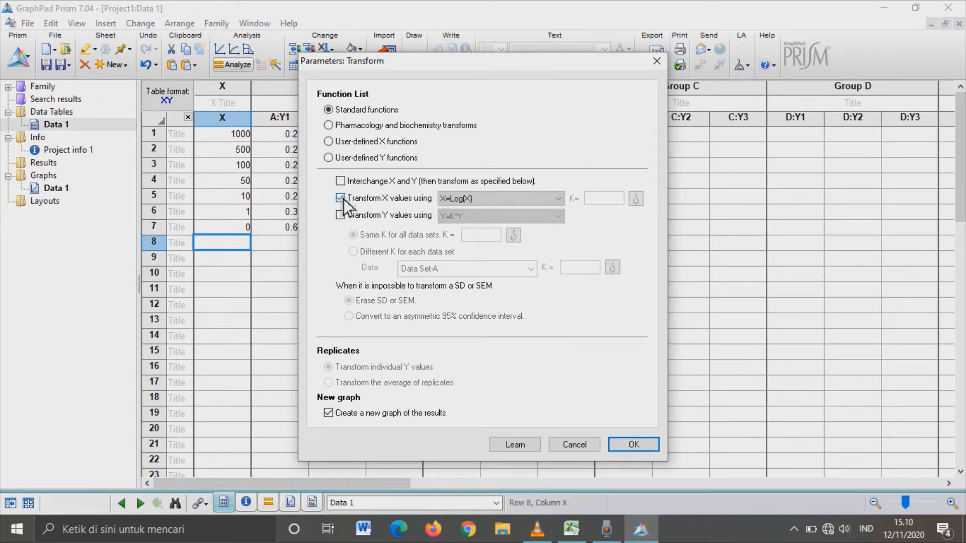
left_click(511, 201)
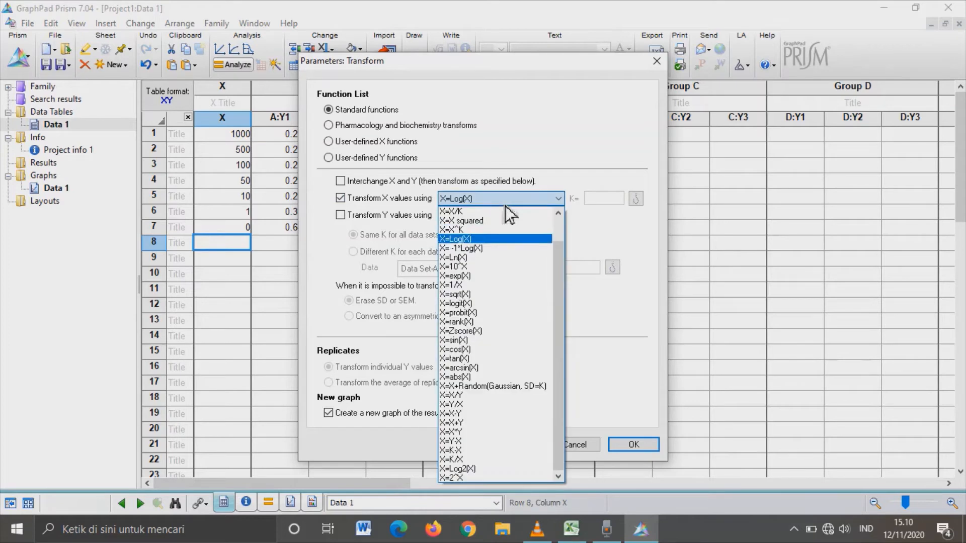
left_click(508, 244)
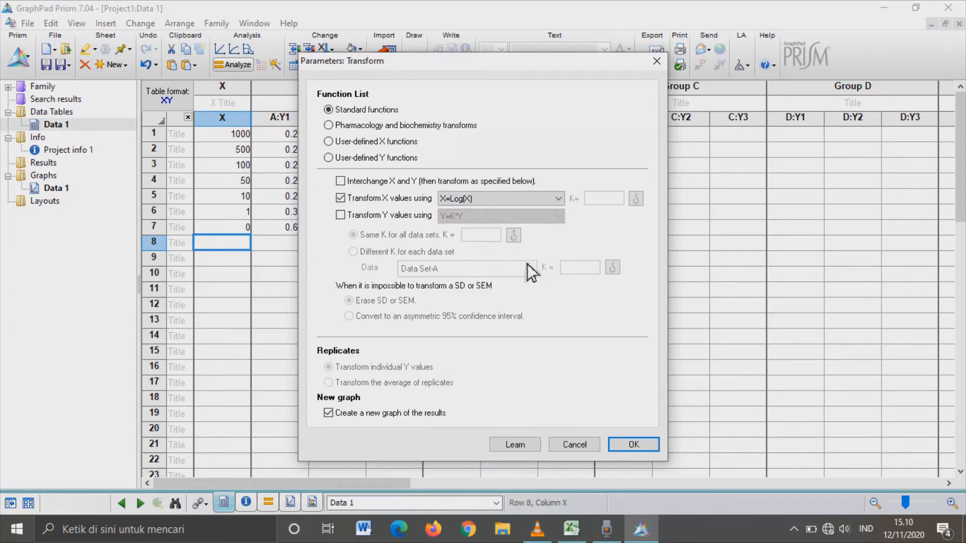
left_click(627, 446)
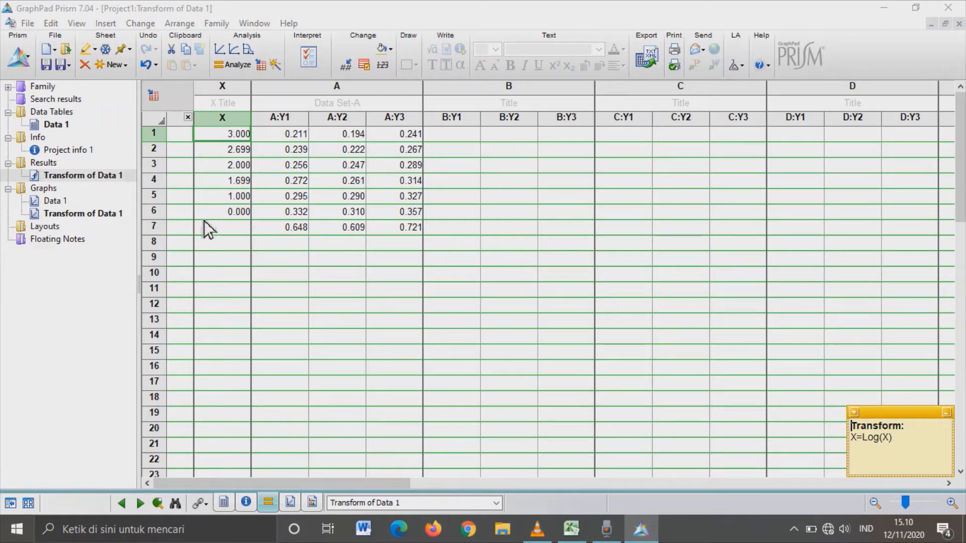
Step: Set the control's X value in row 7 of the Data 1 table to 1
left_click(64, 127)
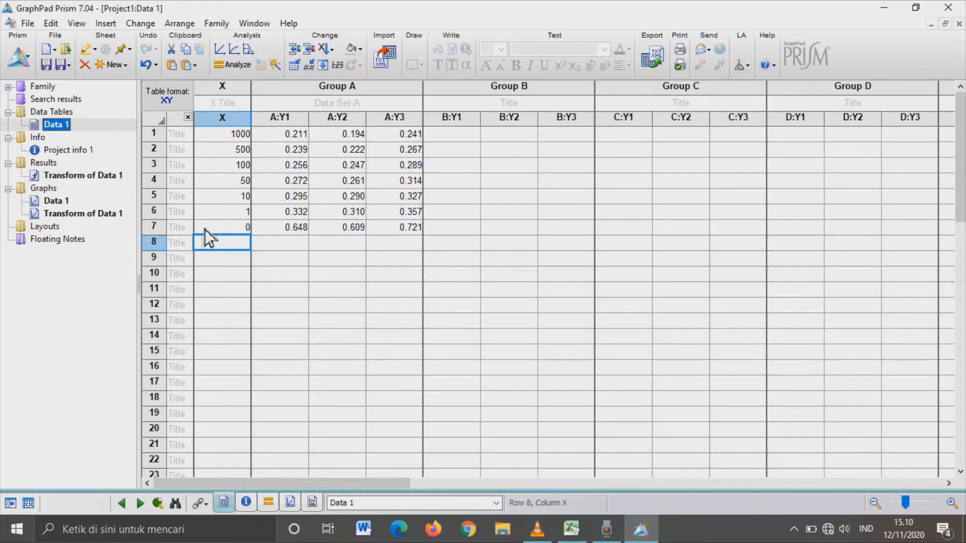
key("Up")
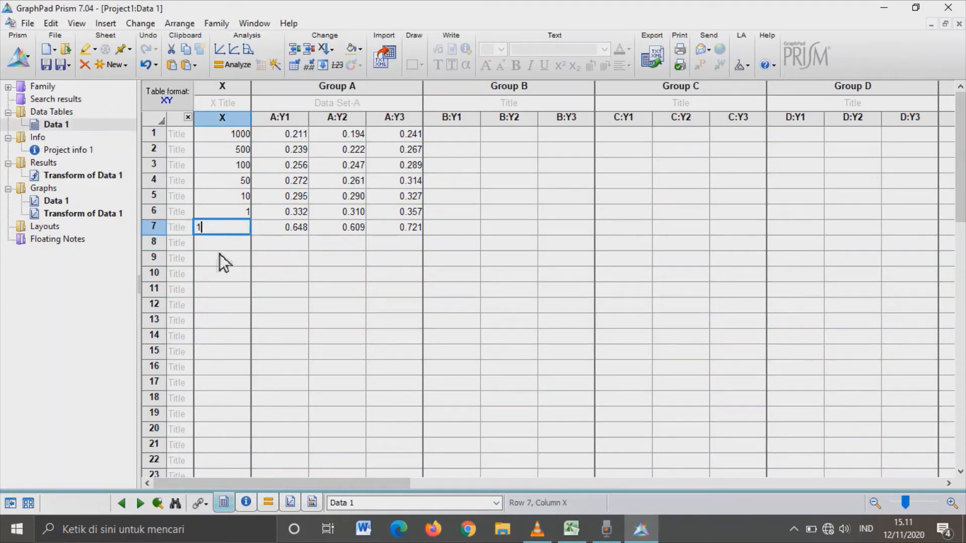
key("Return")
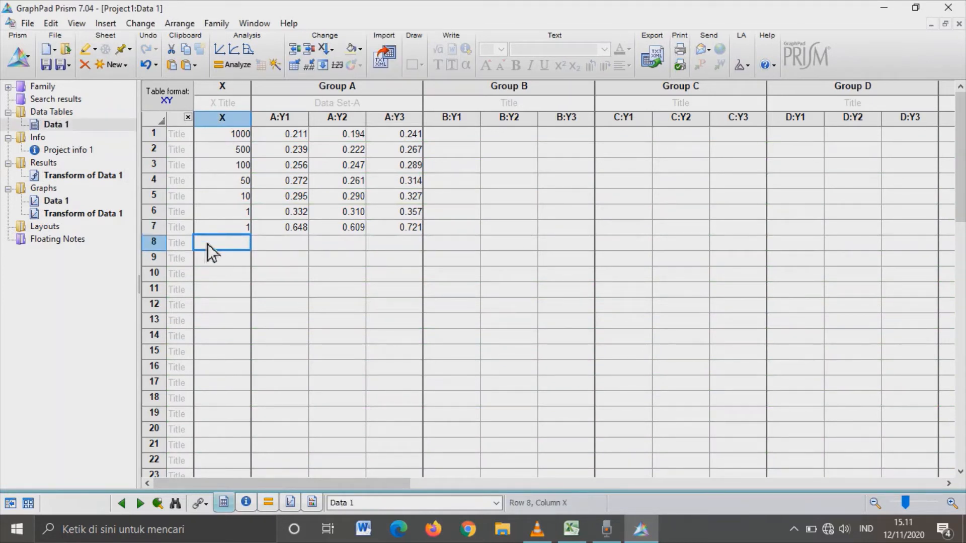
Step: Normalize Transform of Data 1 as percentages, averaging subcolumns, with the smallest mean as 0% and the largest mean as 100%
left_click(97, 180)
left_click(97, 180)
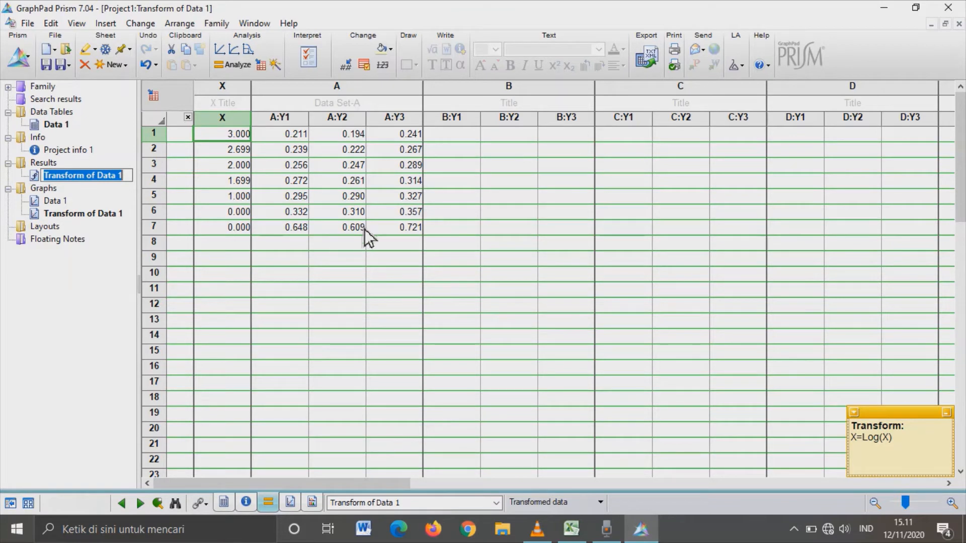
left_click(307, 243)
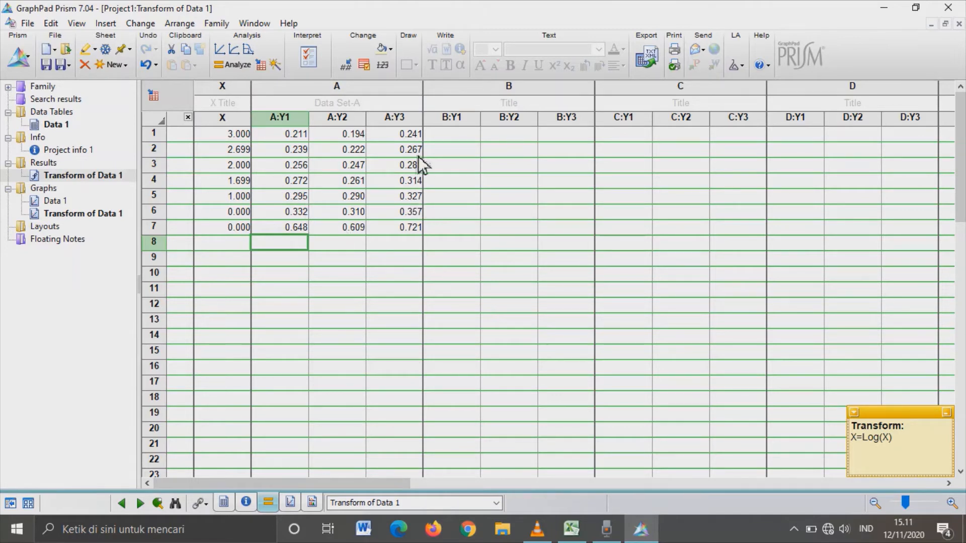
left_click(243, 68)
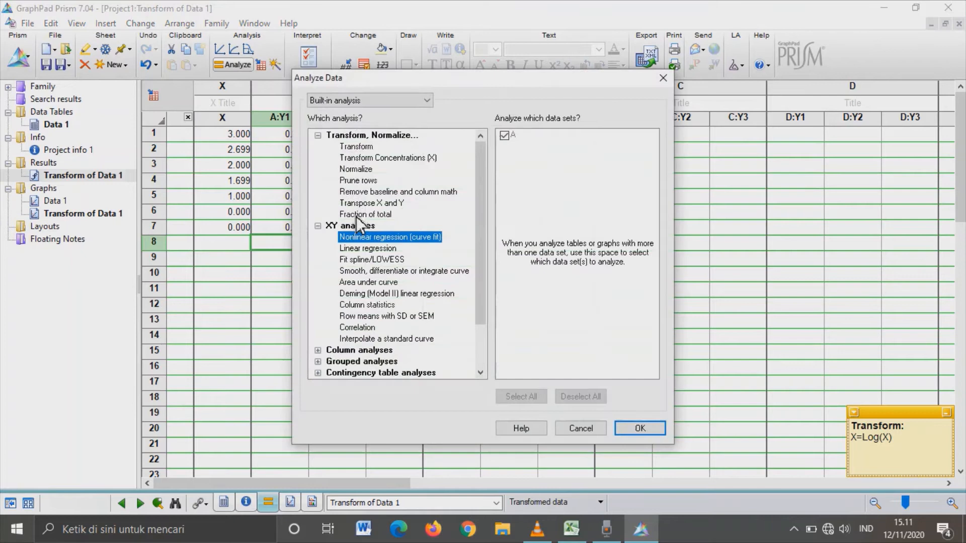
left_click(363, 172)
left_click(644, 434)
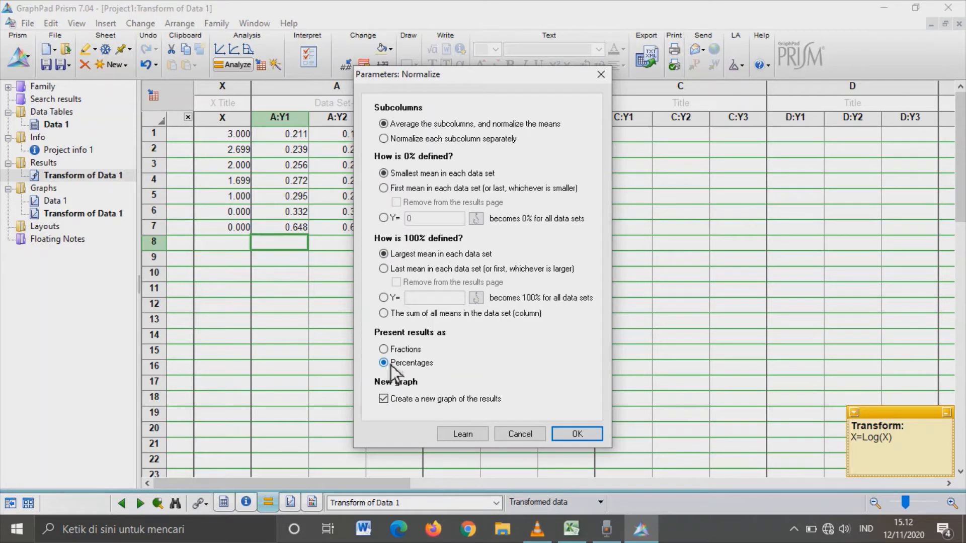
left_click(566, 436)
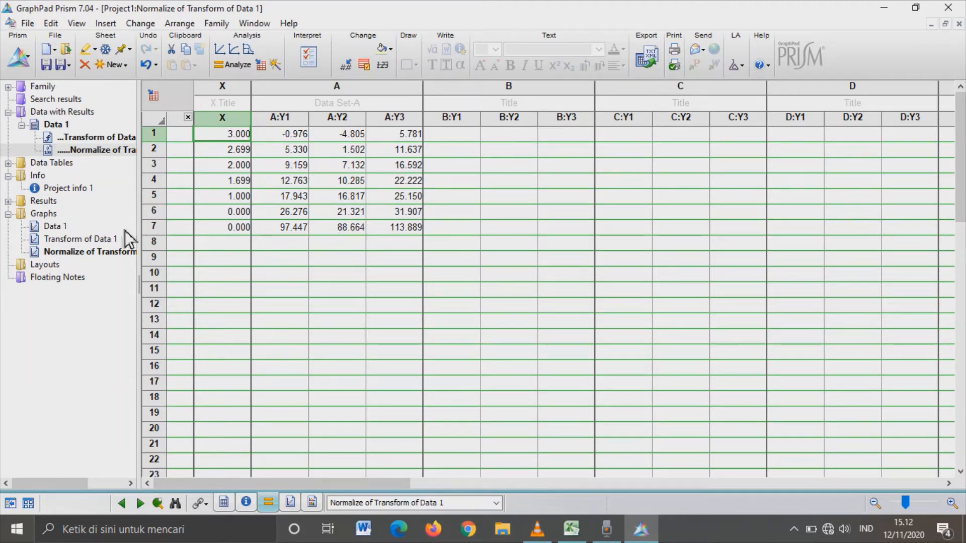
Step: Look at the graph of the normalized data and return to its results table
left_click(115, 257)
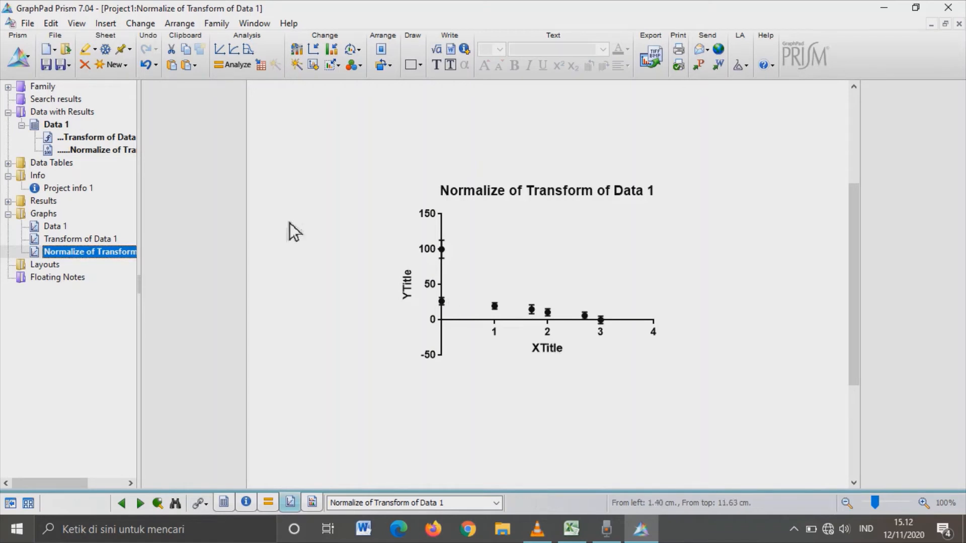
mouse_move(129, 153)
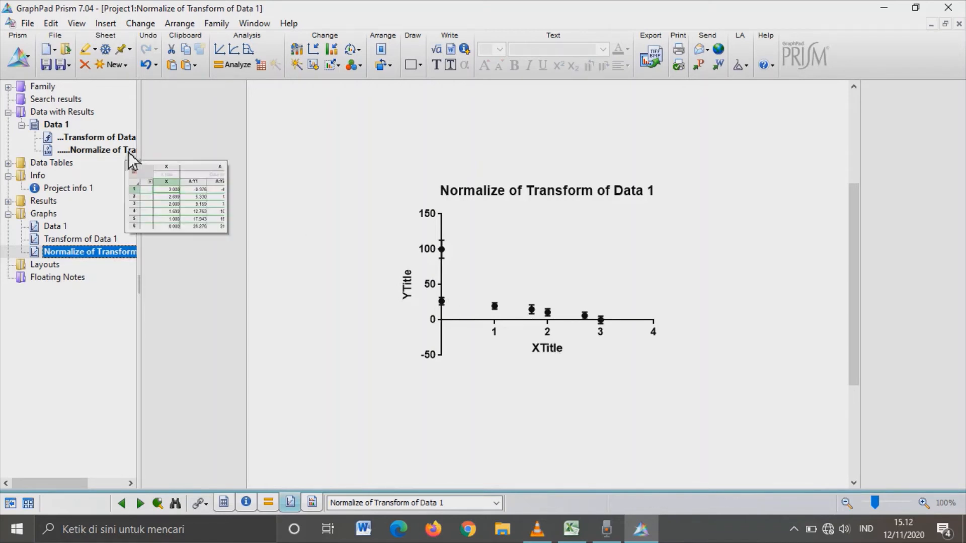
left_click(119, 152)
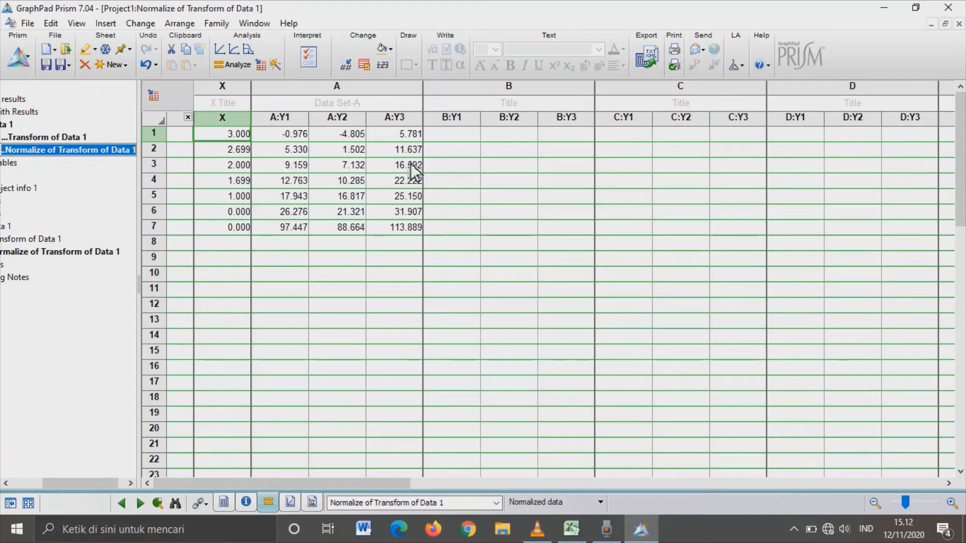
left_click(285, 243)
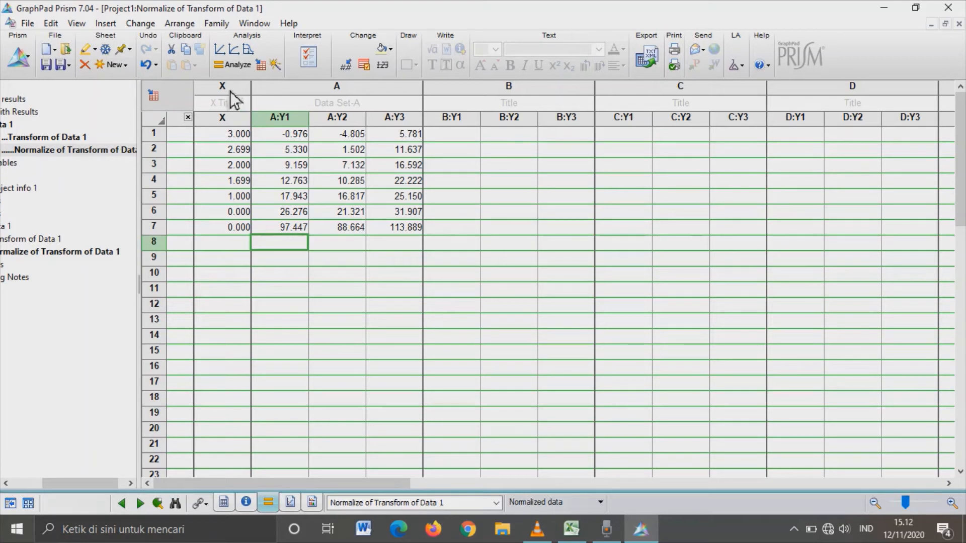
Step: Fit the normalized data by nonlinear regression with the Dose-response - Inhibition equation log(inhibitor) vs. normalized response -- Variable slope
left_click(232, 64)
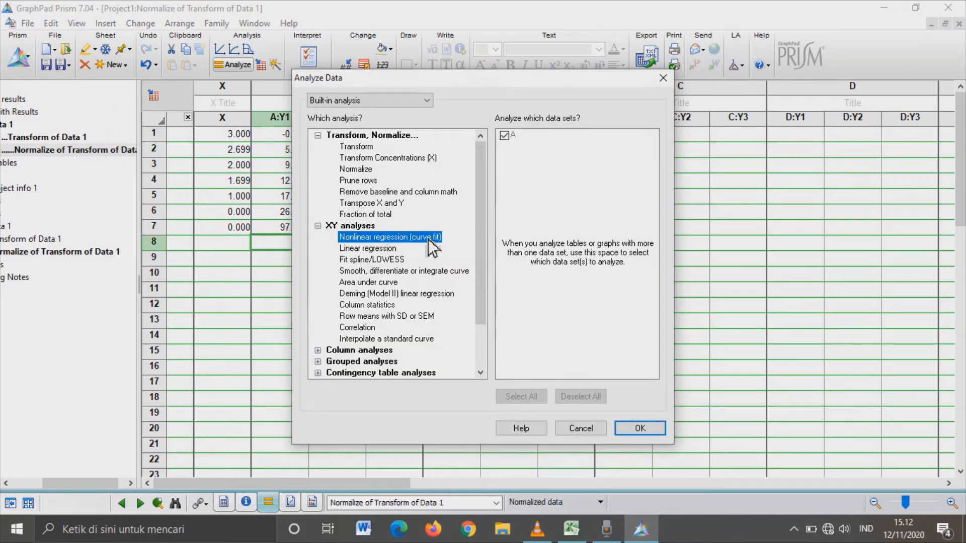
left_click(644, 434)
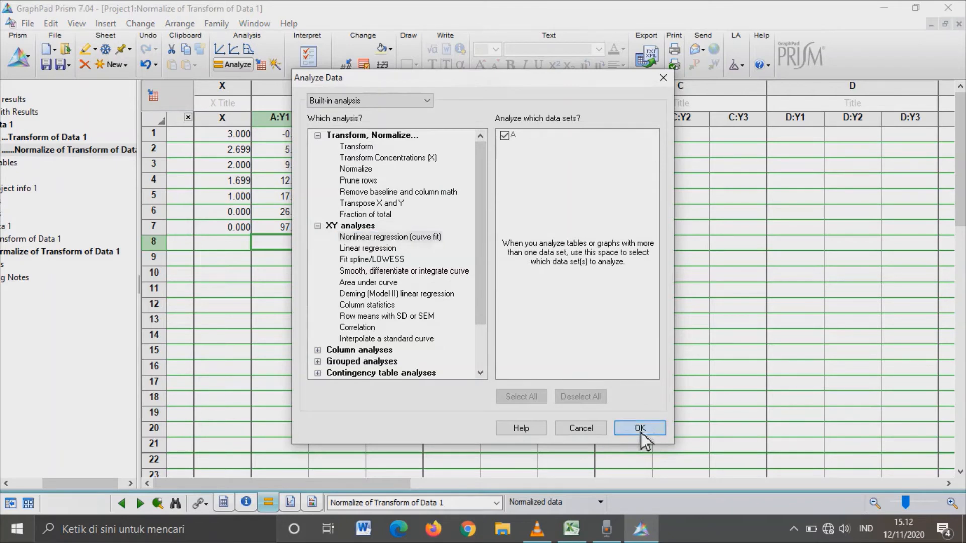
left_click(371, 156)
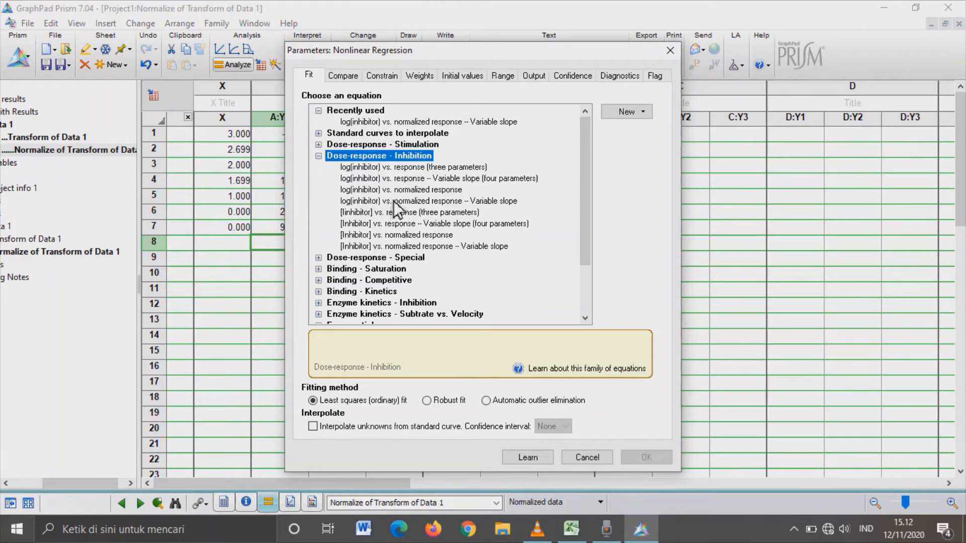
left_click(422, 202)
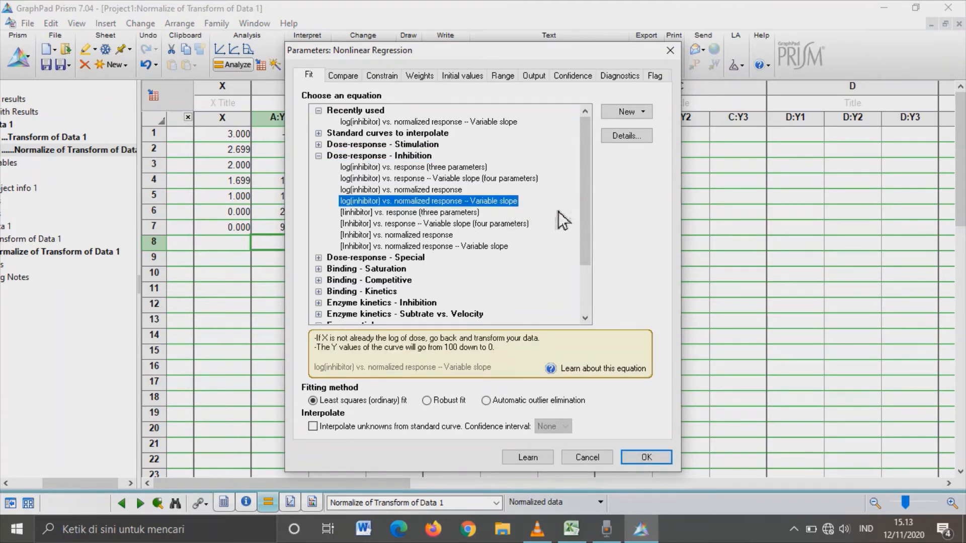
left_click(646, 458)
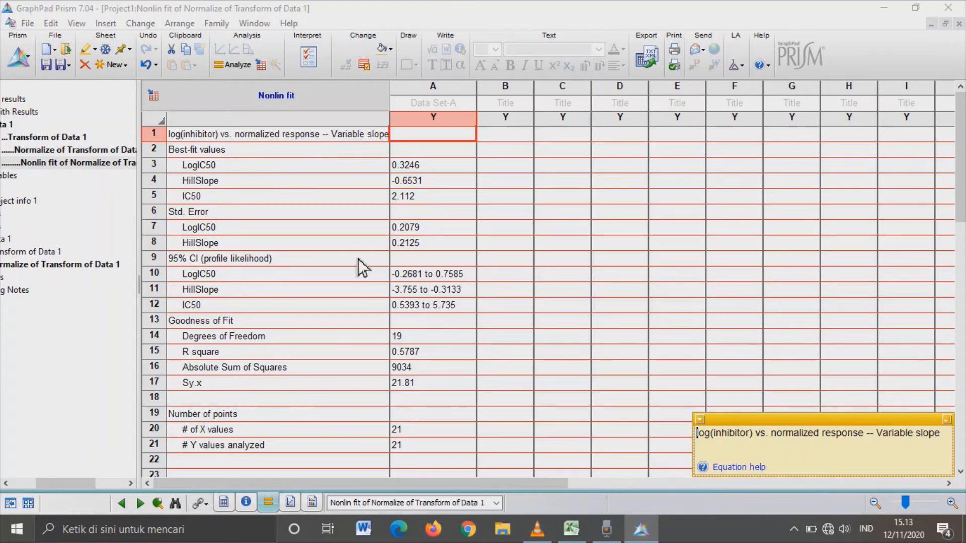
Step: Examine the IC50, LogIC50 and R square values in the nonlinear fit results
left_click(240, 201)
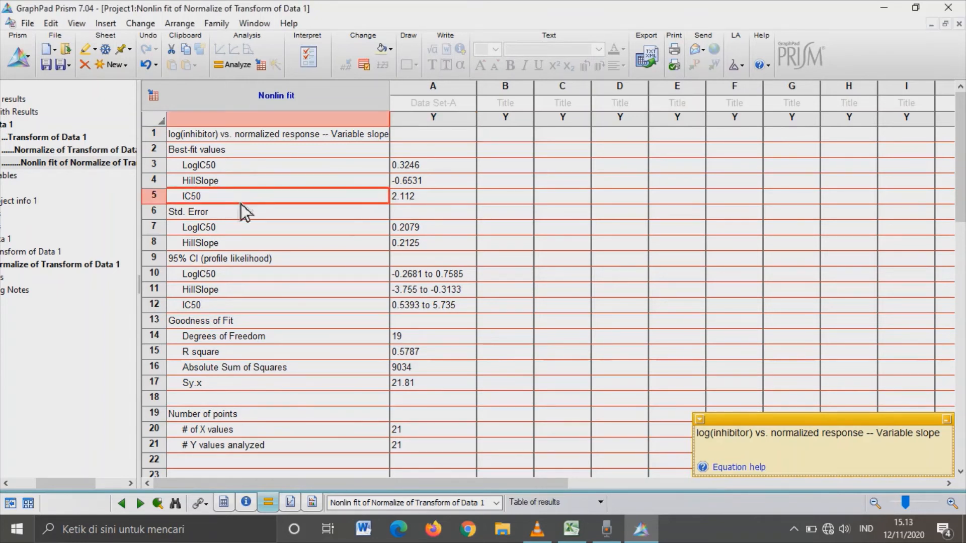
left_click(411, 196)
left_click(309, 152)
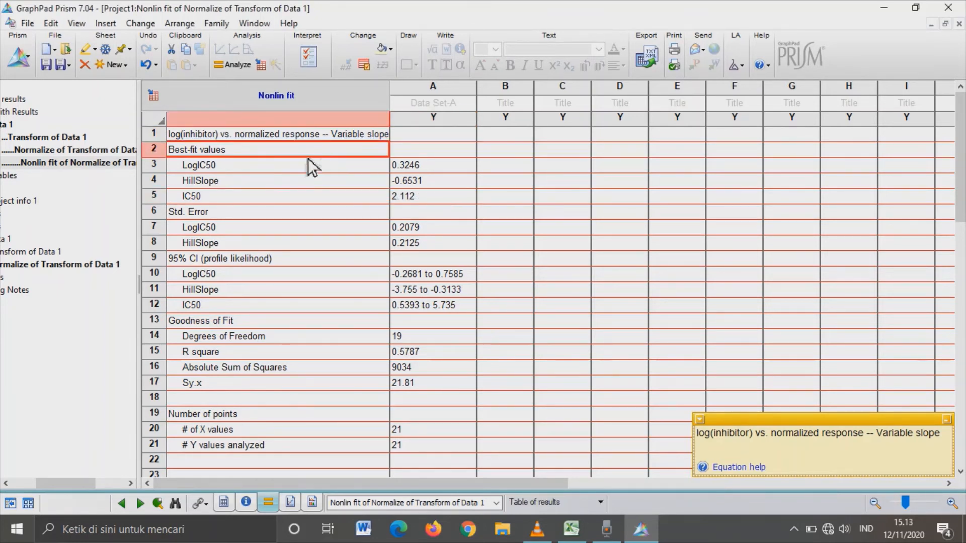
left_click(410, 170)
left_click(232, 352)
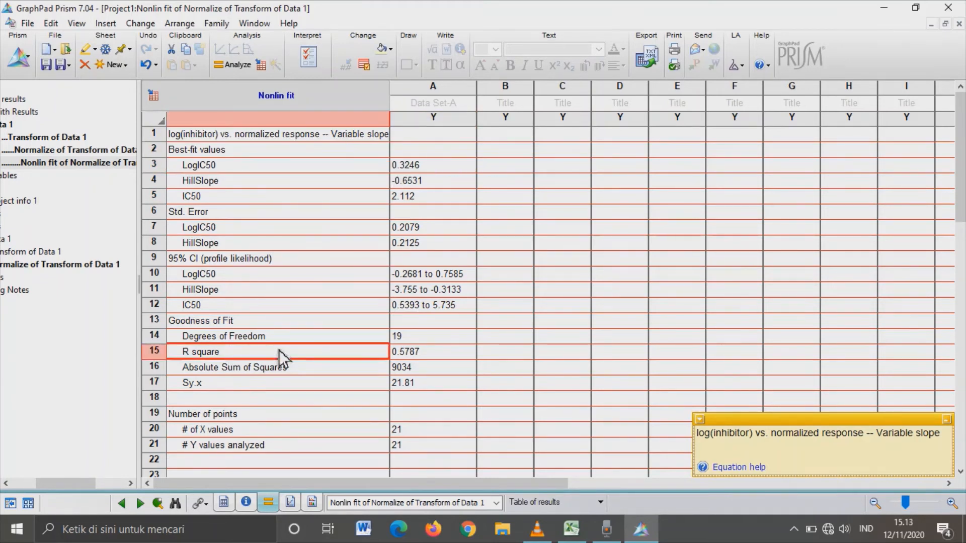
left_click(418, 352)
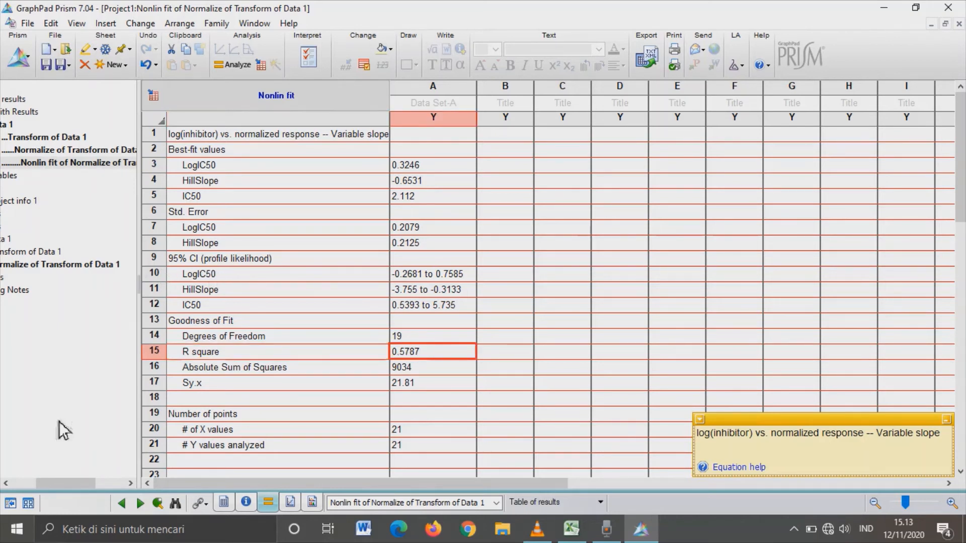
Step: Set the Normalize of Transform of Data 1 graph to plot Mean and Error with SEM error bars
left_click_drag(64, 483, 40, 484)
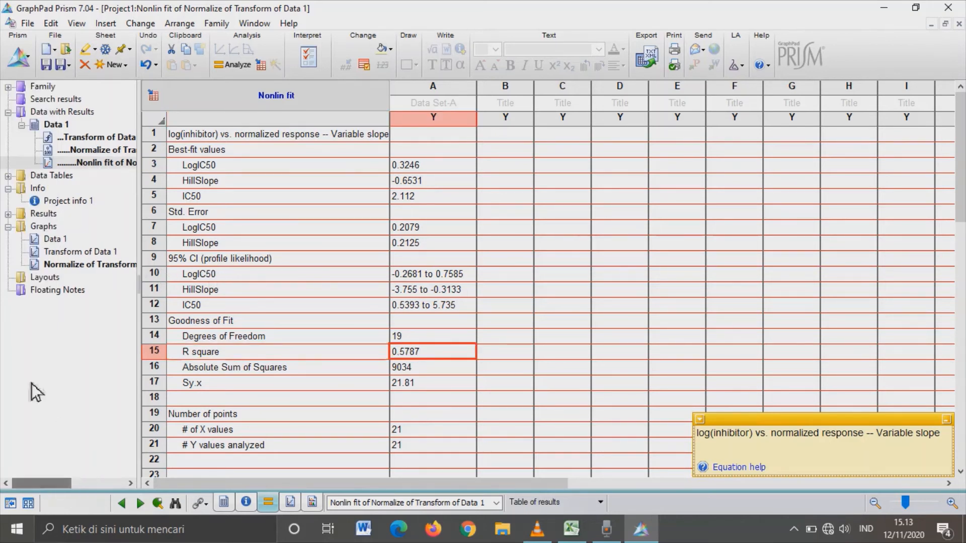
left_click(99, 267)
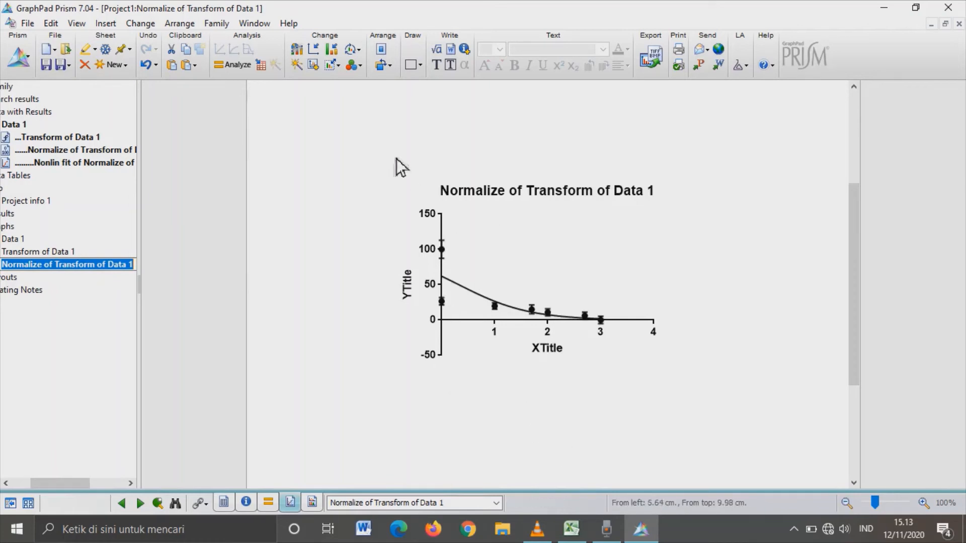
left_click(300, 52)
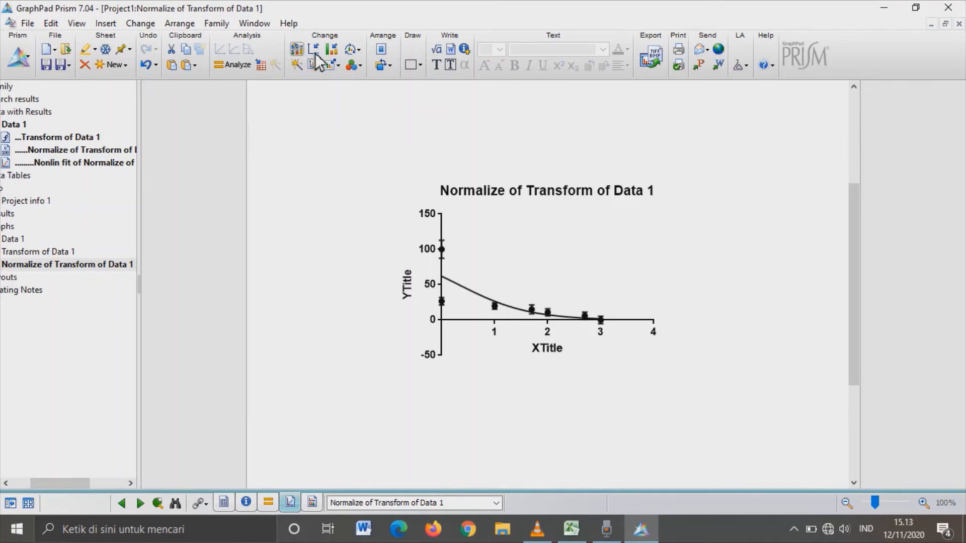
left_click(431, 208)
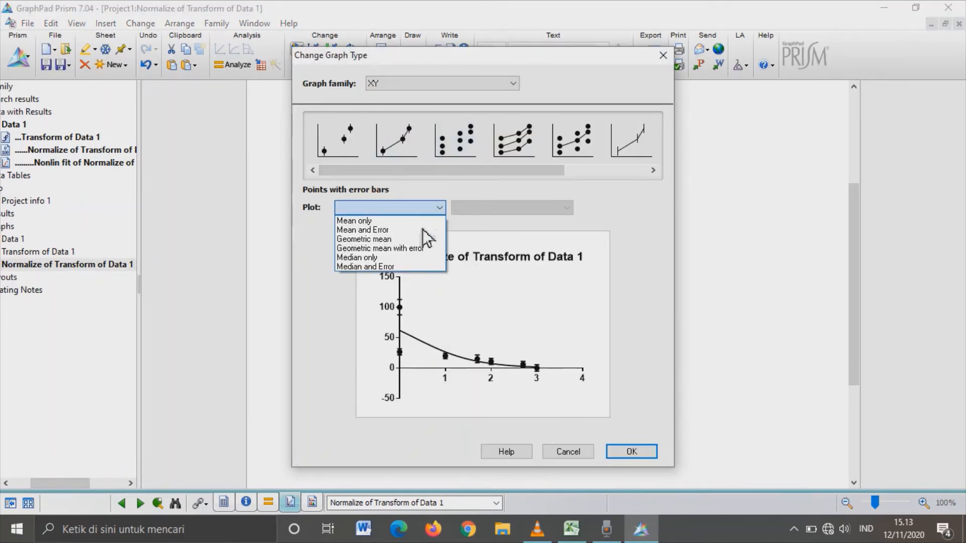
left_click(402, 231)
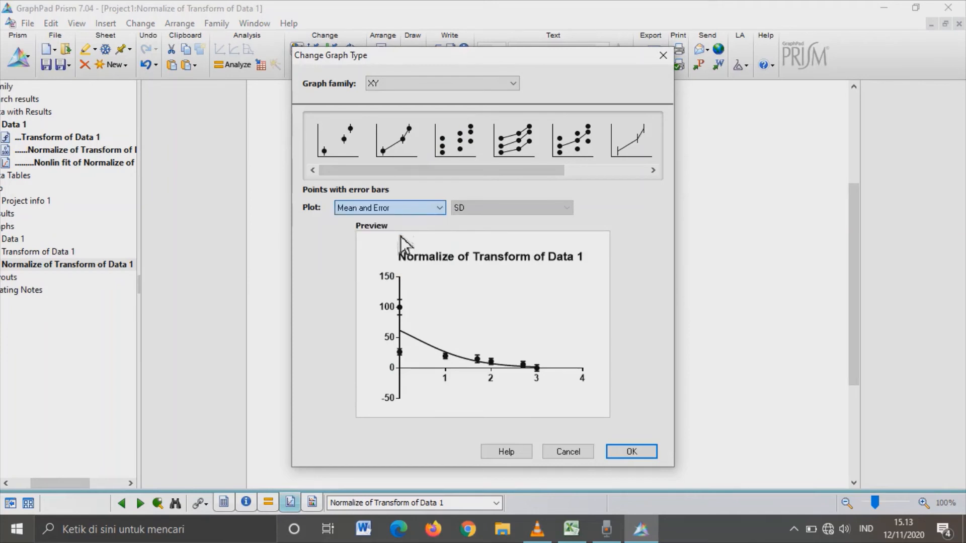
left_click(498, 214)
left_click(486, 224)
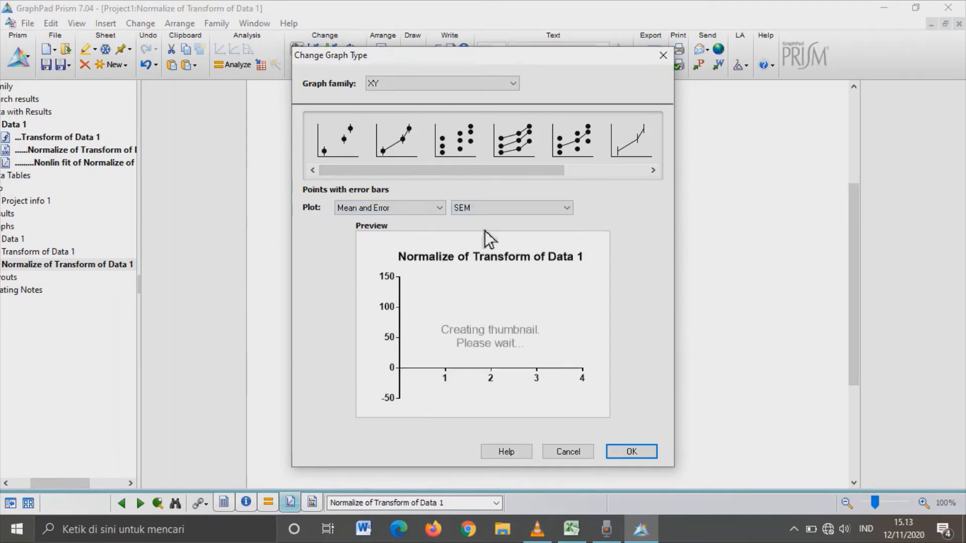
left_click(631, 455)
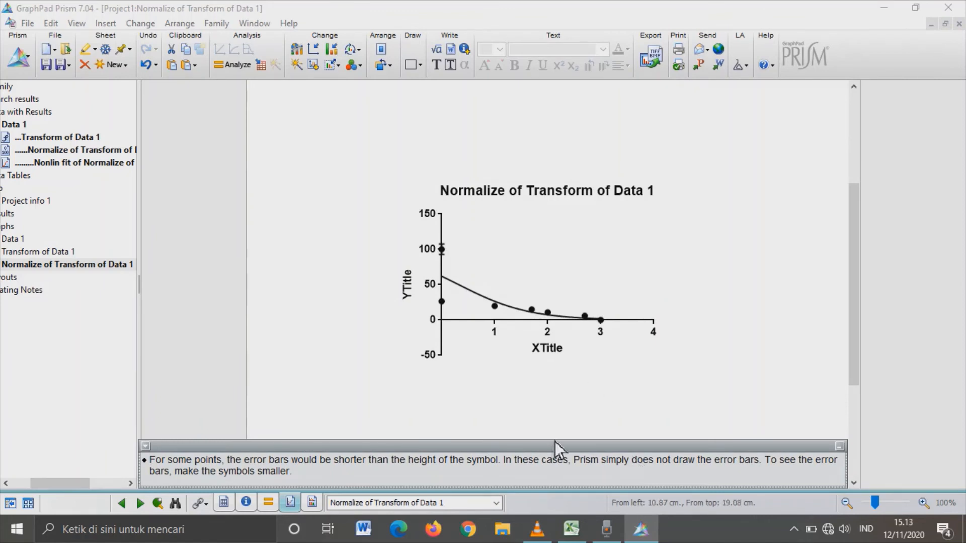
Step: Title the graph's X axis "Log (Senyawa X)"
left_click(554, 351)
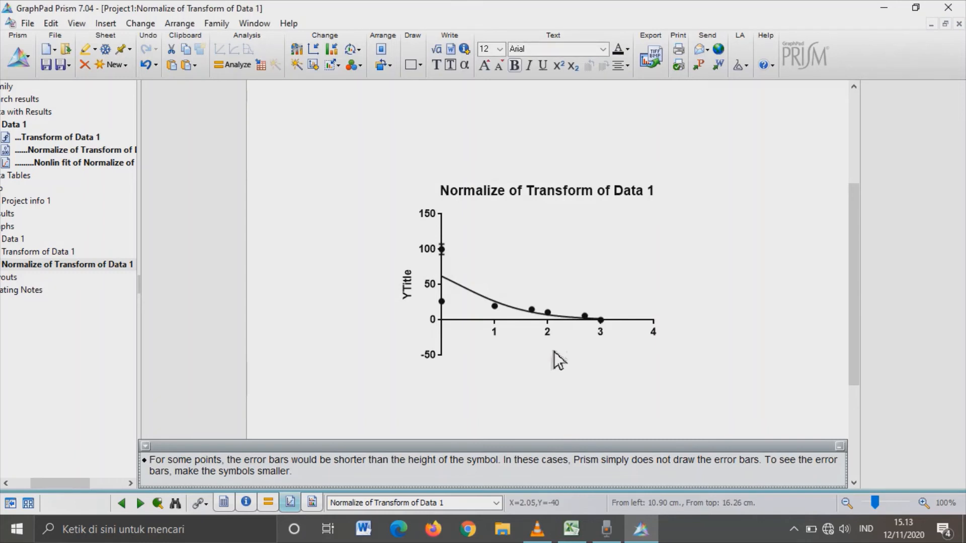
type("l")
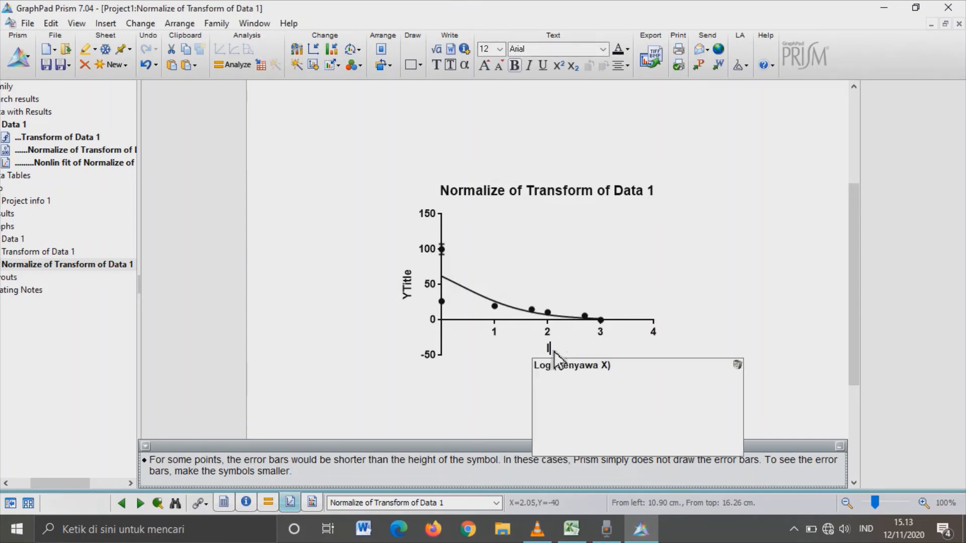
type("og")
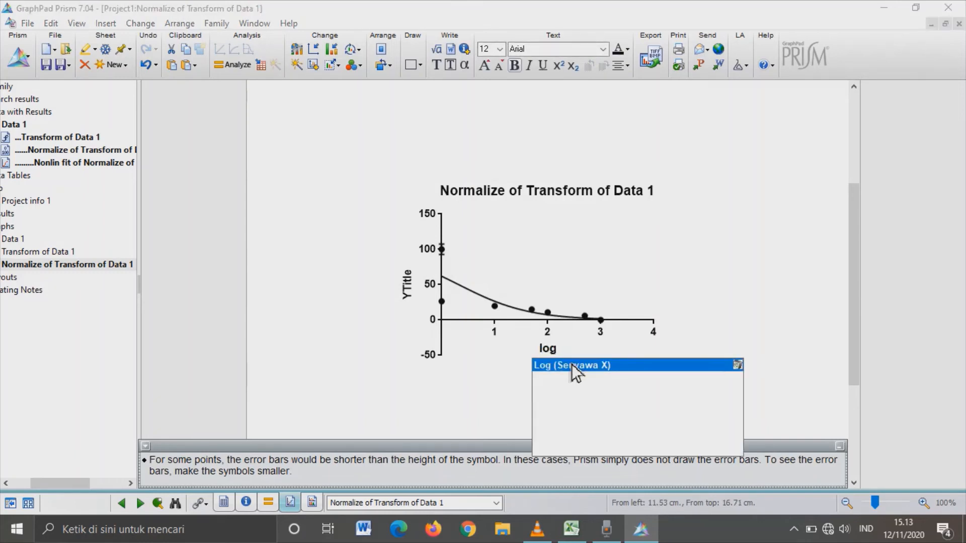
left_click(571, 364)
Step: Title the graph's Y axis "Normalized Absorbance (%)"
left_click(410, 296)
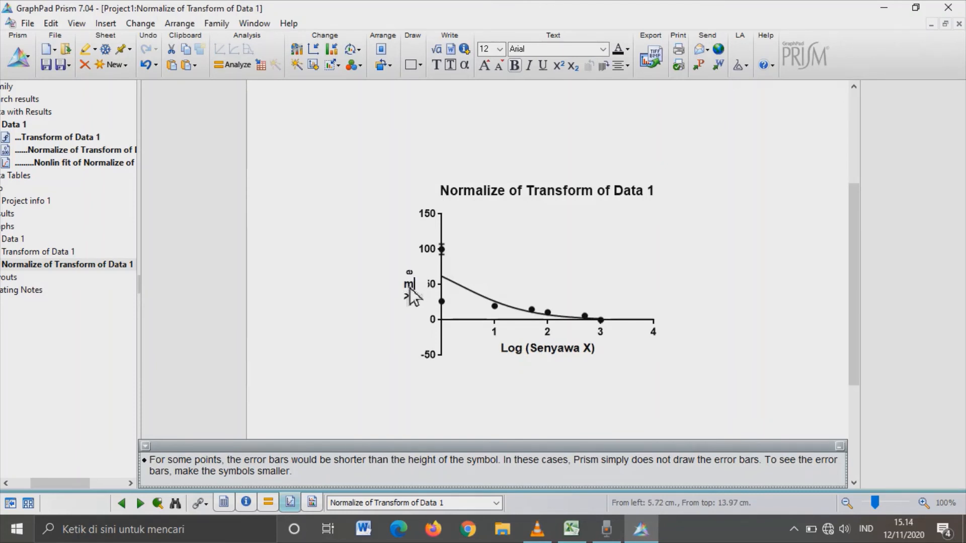
type("no")
left_click(421, 302)
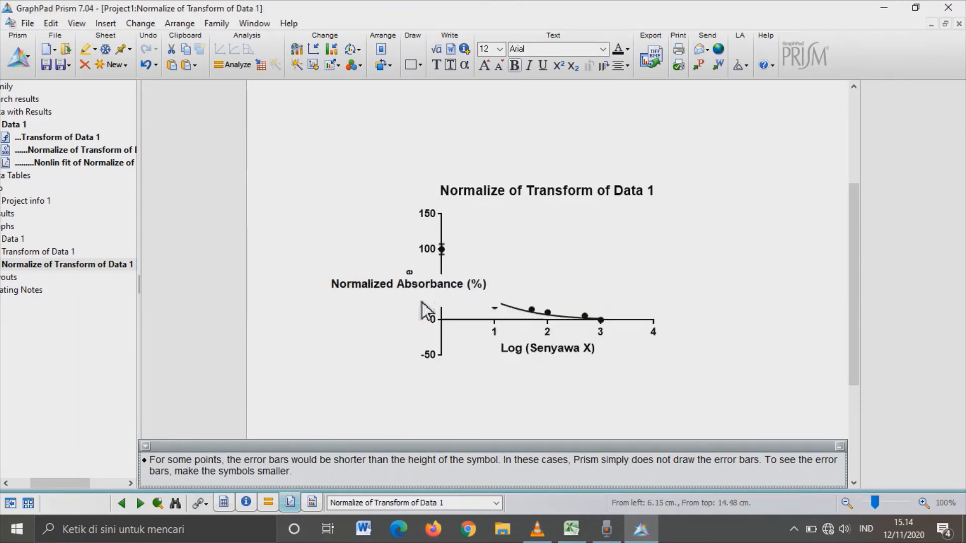
left_click(563, 285)
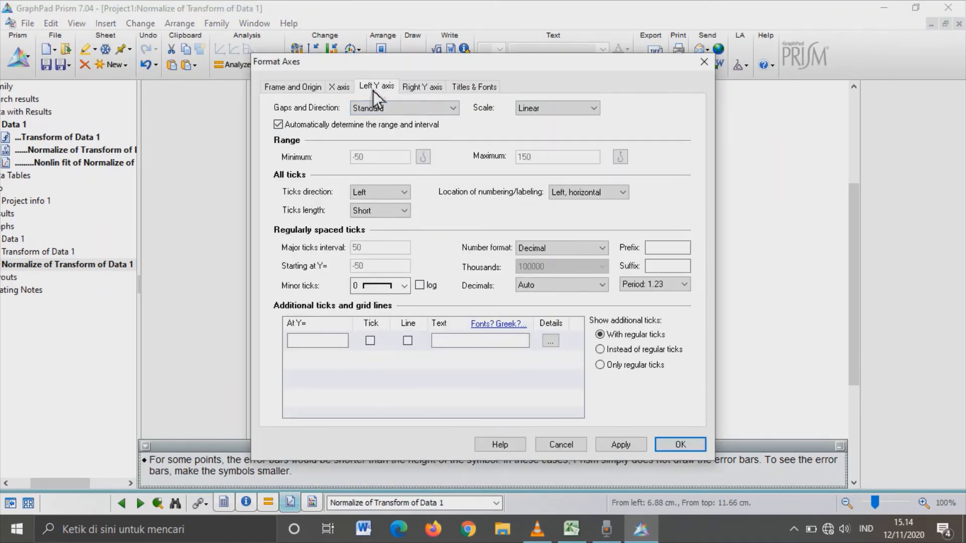
Step: Turn off the automatic range of the left Y axis and set its minimum to -10 and maximum to 80
left_click(279, 128)
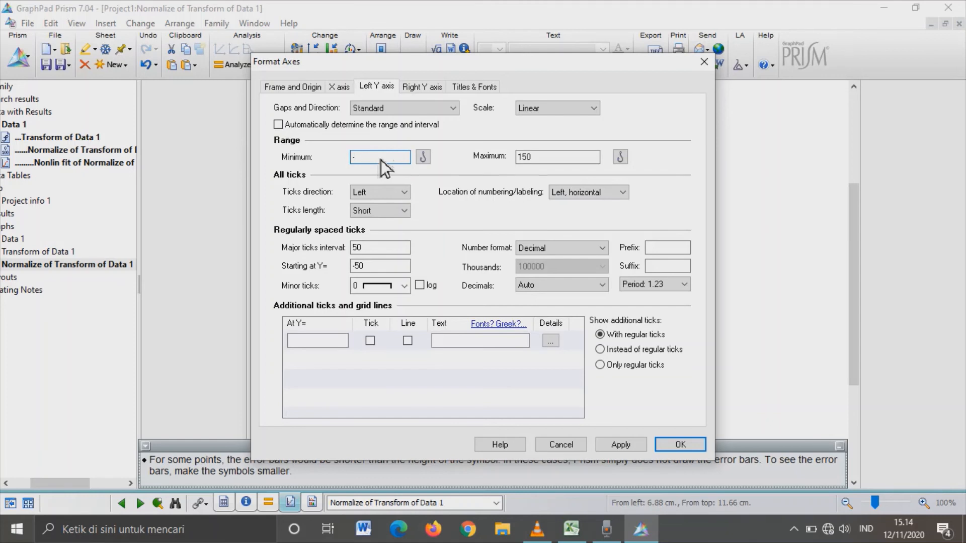
type("0")
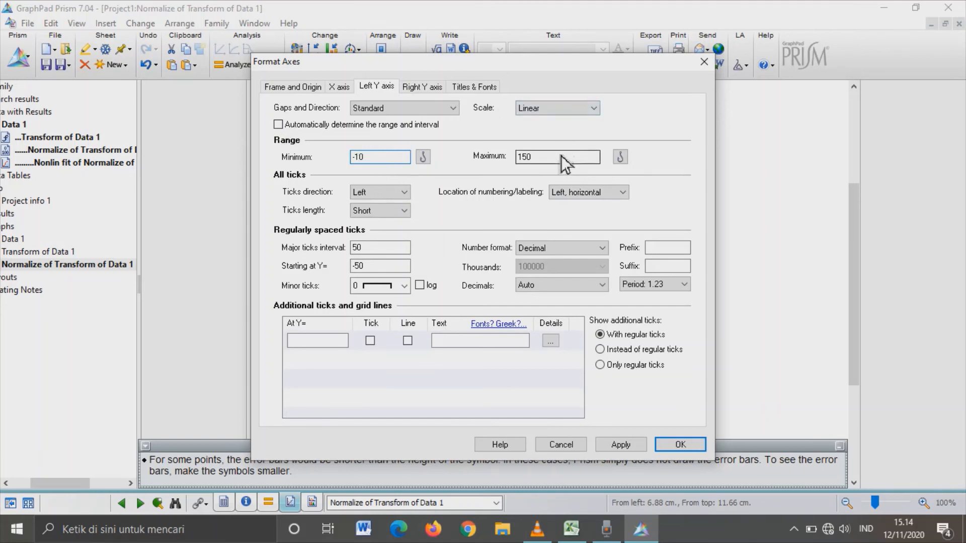
left_click(543, 162)
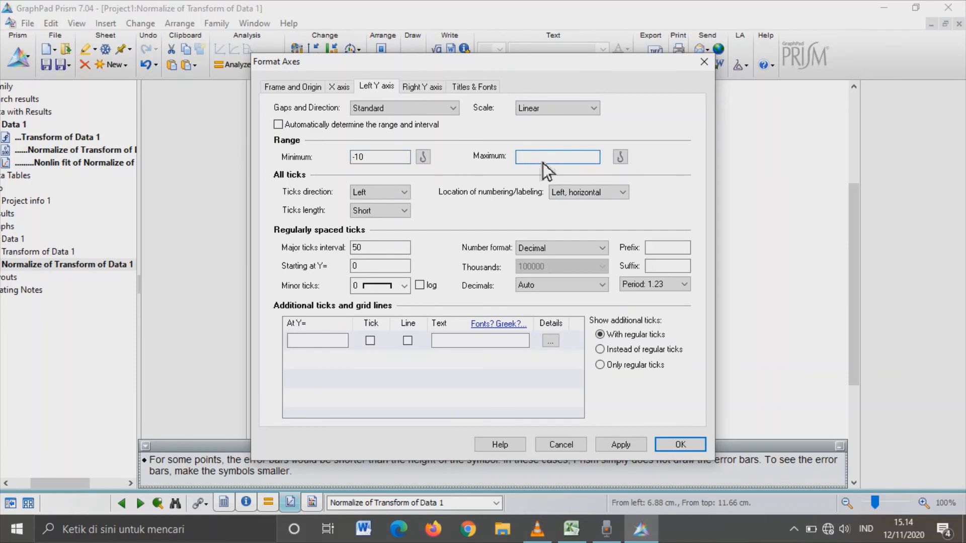
type("80")
Step: Turn off the automatic range of the X axis, set its maximum to 3.5 and apply the axis formatting
left_click(339, 88)
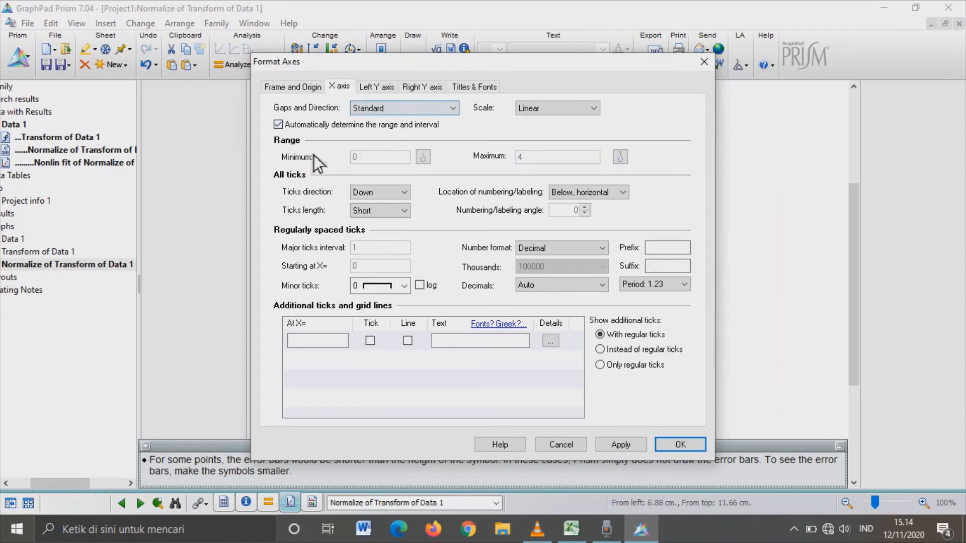
left_click(280, 126)
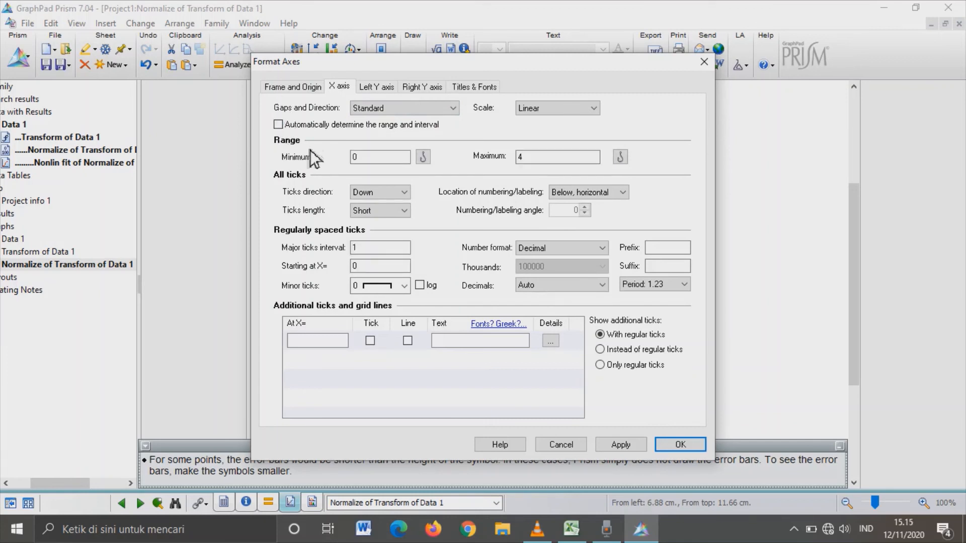
left_click(389, 159)
left_click(553, 161)
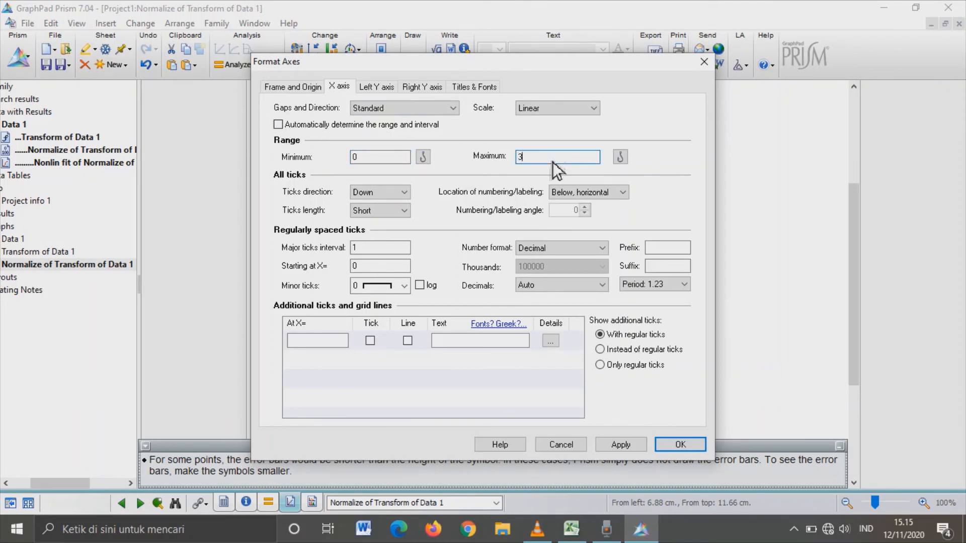
type("3,5")
left_click(662, 446)
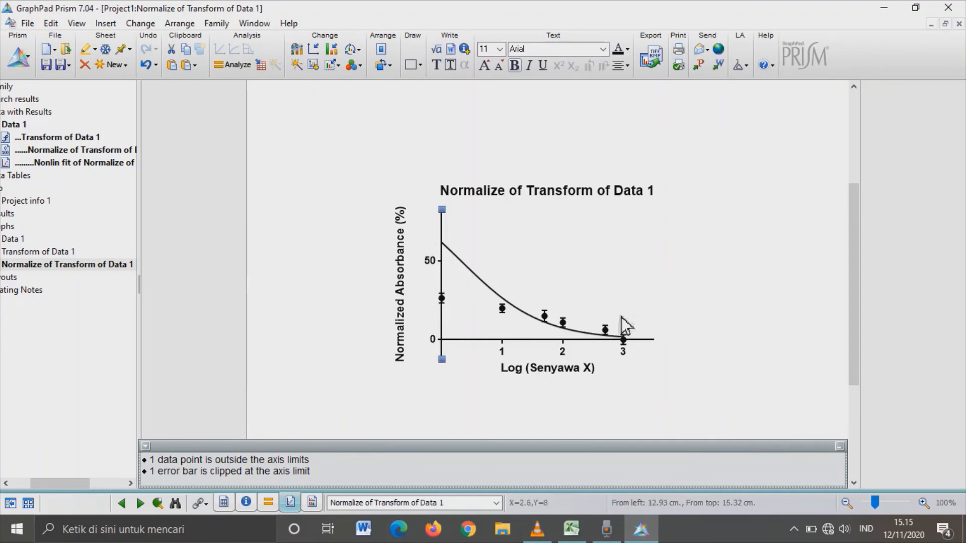
left_click(555, 264)
Step: Add a text label reading "IC50 =" in the empty area above the curve, with the 50 as subscript
left_click(436, 67)
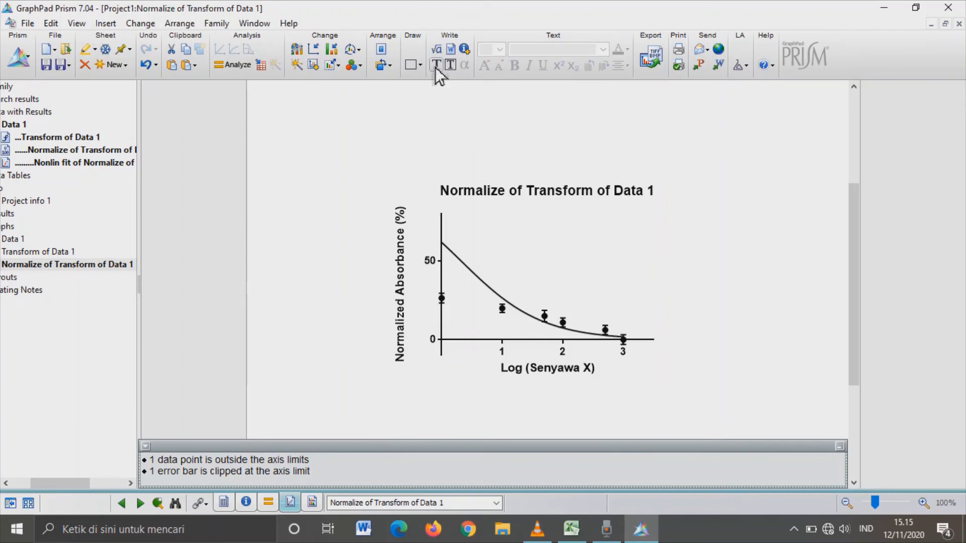
left_click(554, 246)
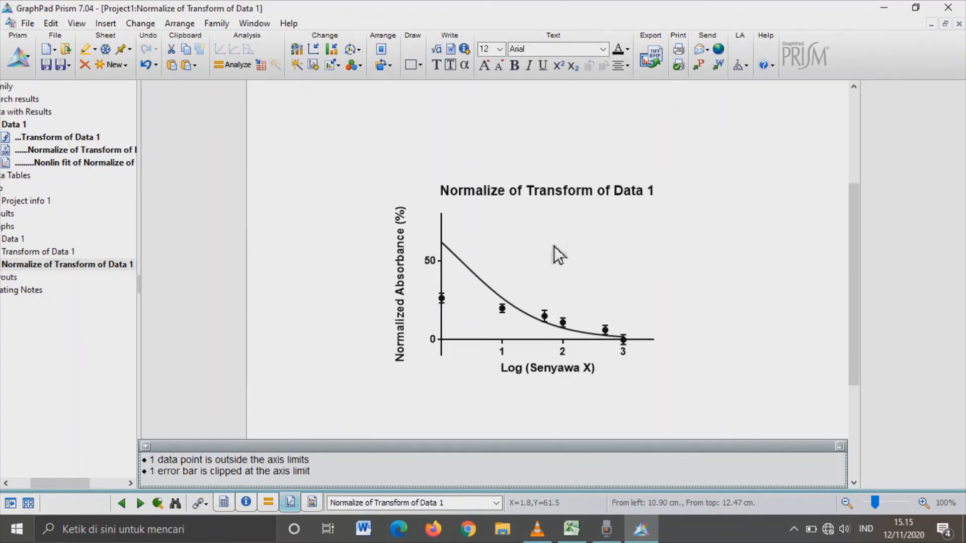
type("IC50")
left_click(572, 66)
key("Right")
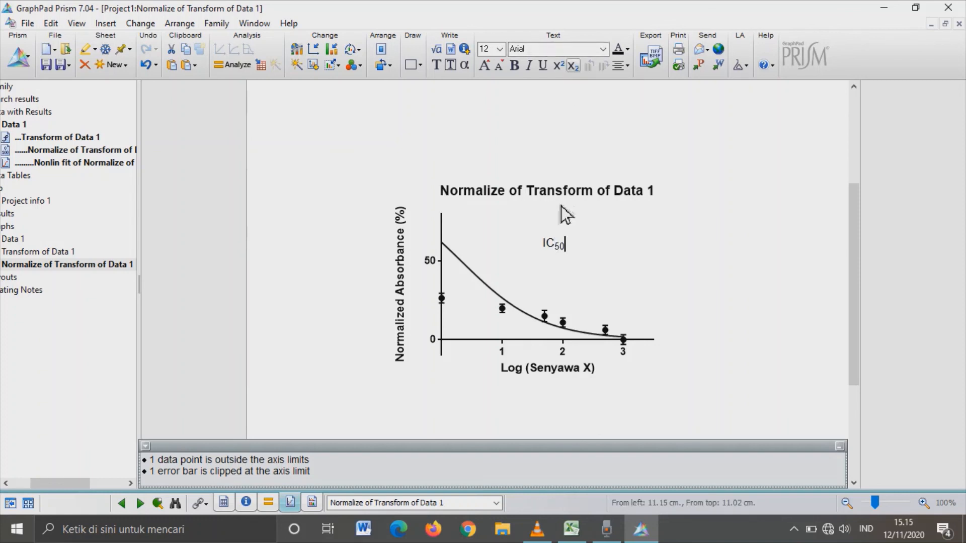
type("=")
Step: Insert the best-fit IC50 constant of Data Set-A from the nonlinear fit into the label after the equals sign
right_click(572, 247)
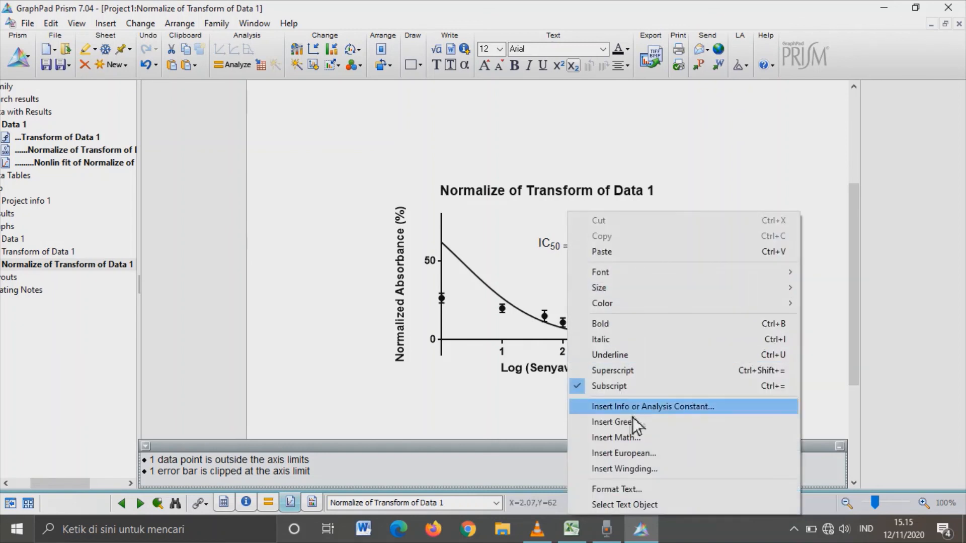
left_click(653, 407)
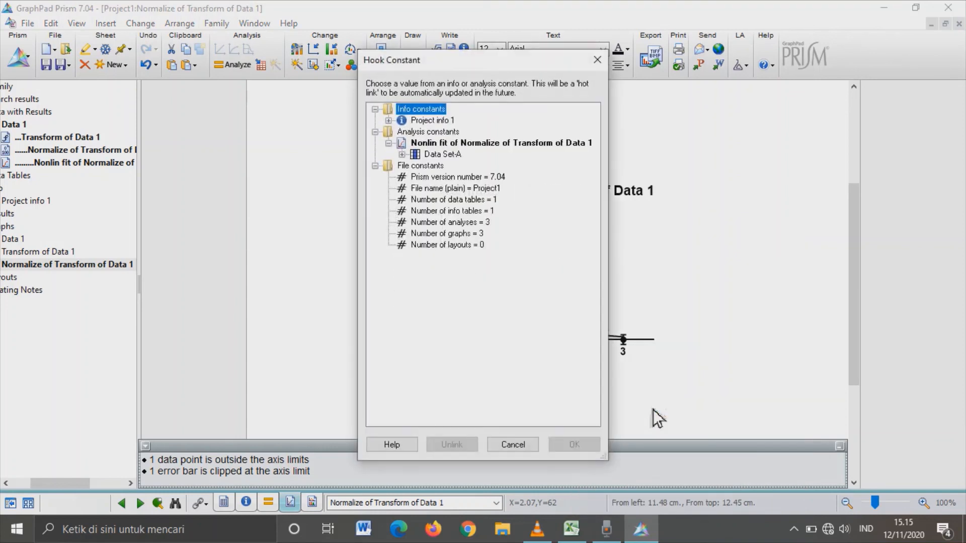
left_click(402, 154)
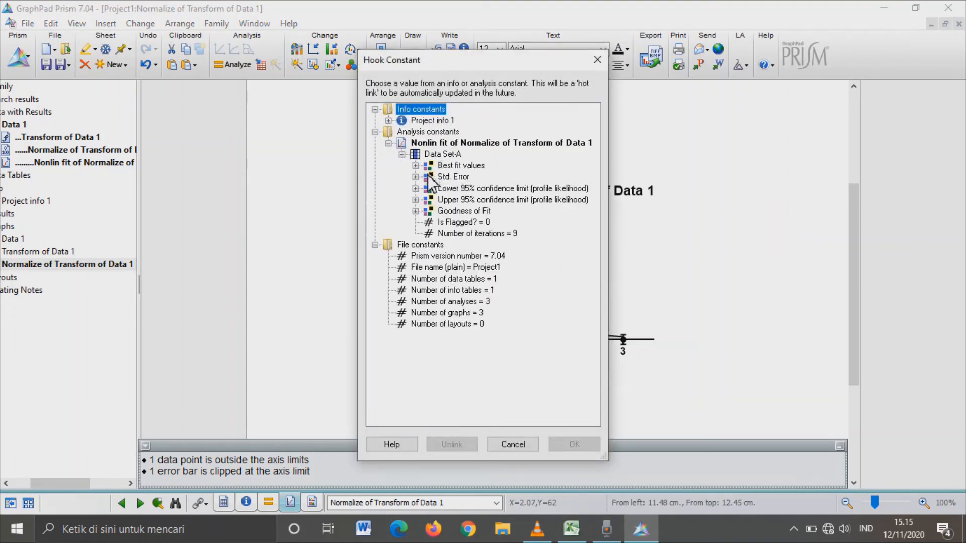
left_click(416, 166)
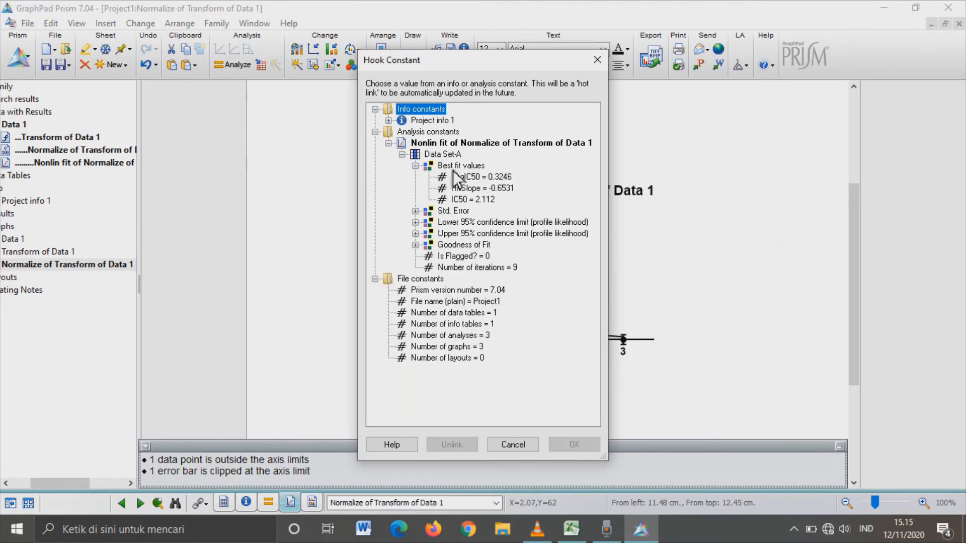
left_click(480, 199)
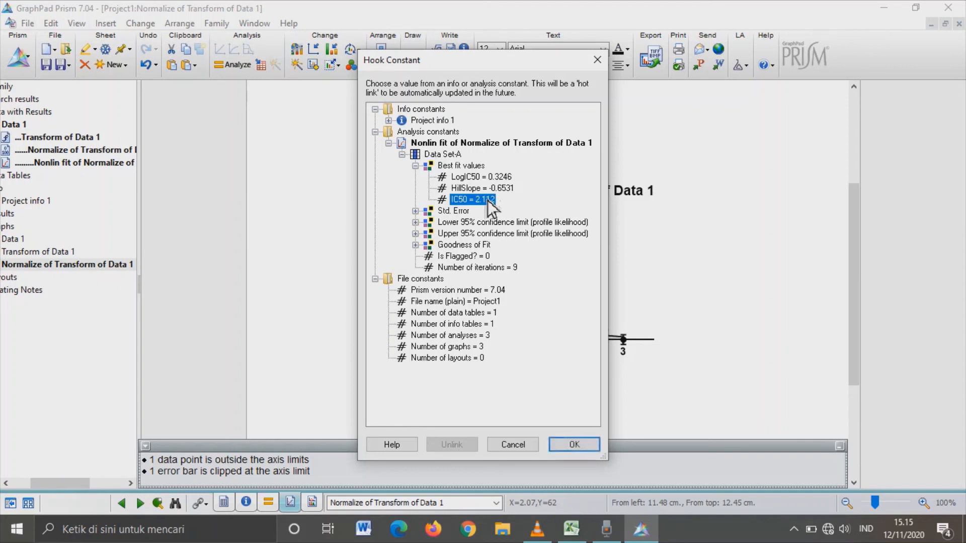
left_click(574, 445)
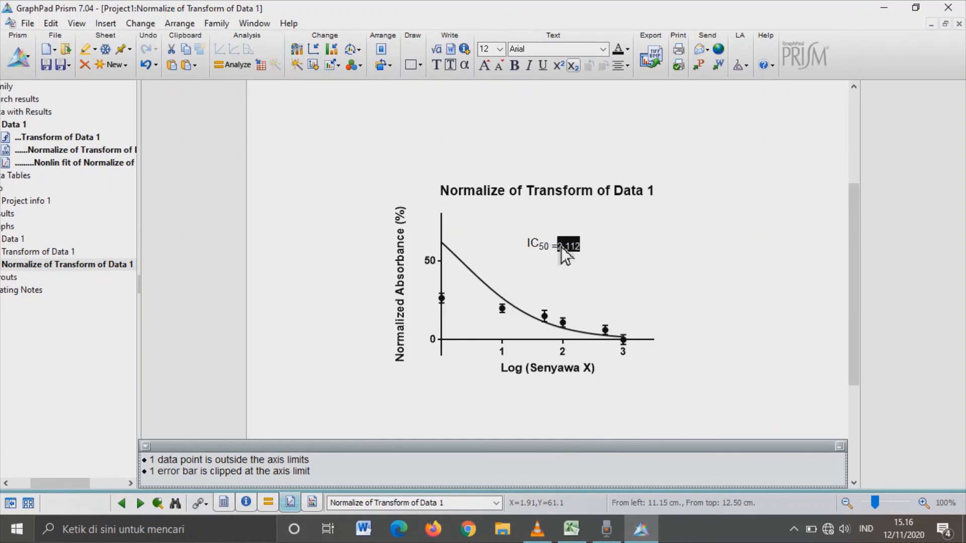
Step: Remove the subscript formatting from the equals sign and the linked value in the IC50 label
left_click(573, 66)
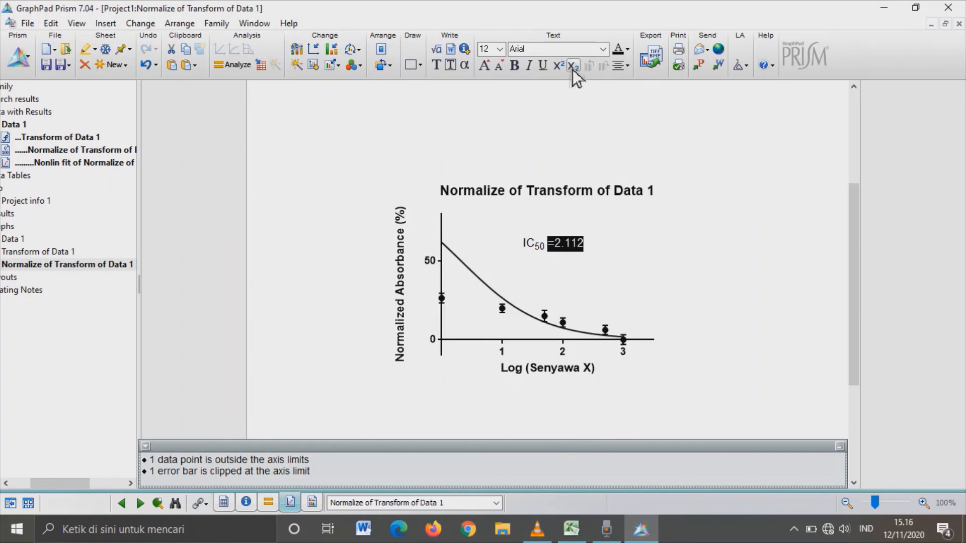
left_click(655, 278)
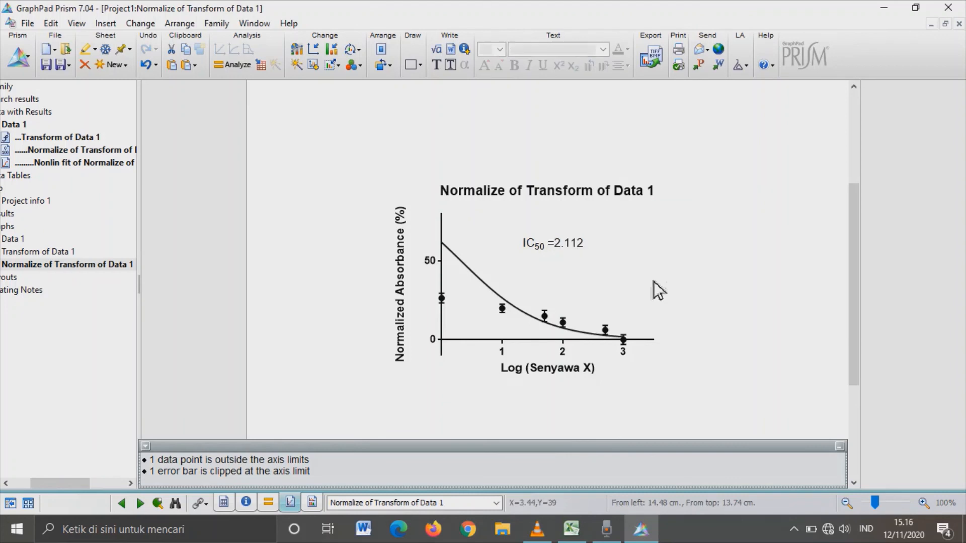
left_click(562, 255)
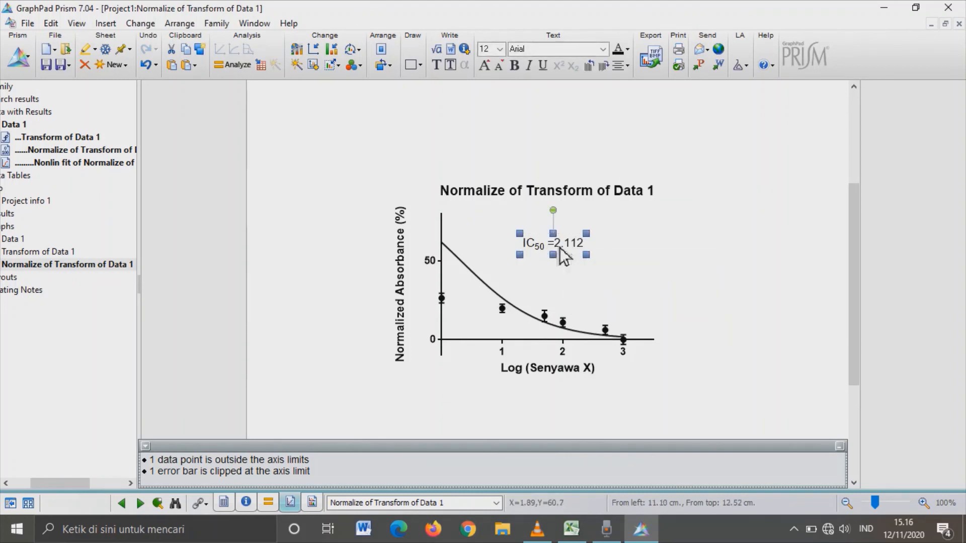
left_click(674, 261)
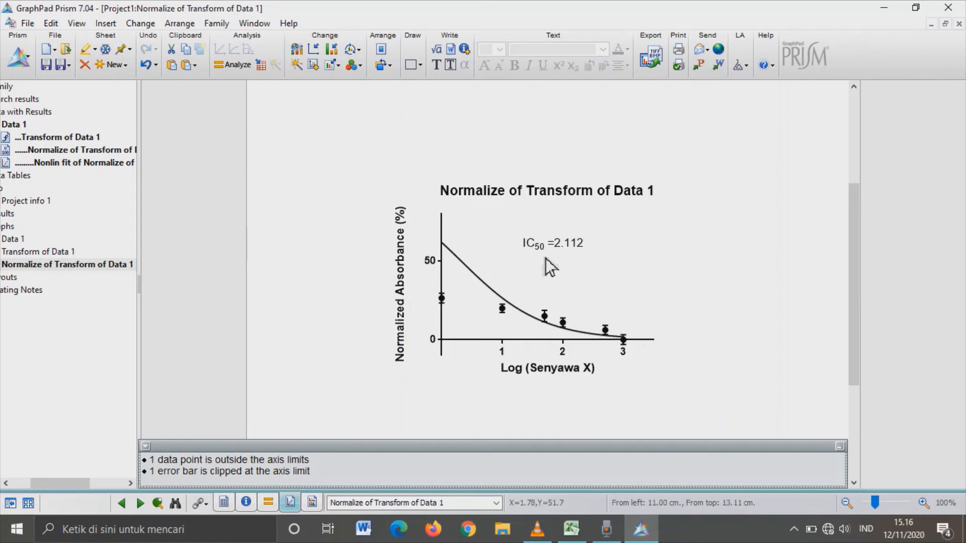
Step: Insert a space between the equals sign and the value in the IC50 label
left_click(555, 248)
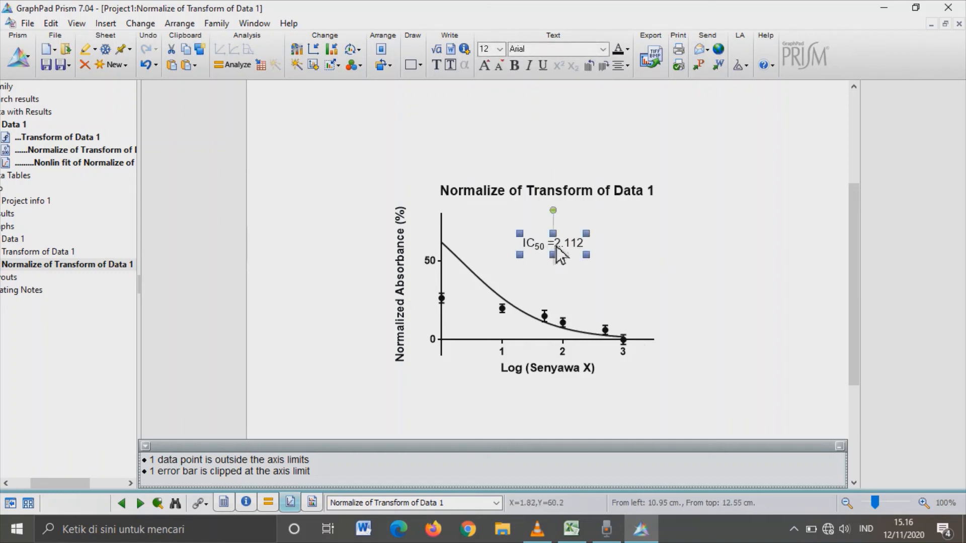
left_click(556, 247)
double_click(556, 247)
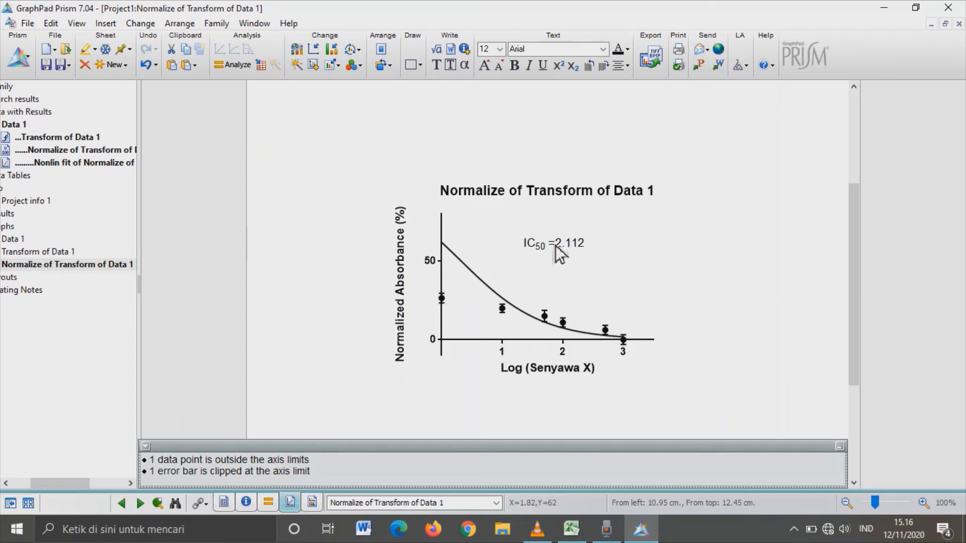
left_click(694, 362)
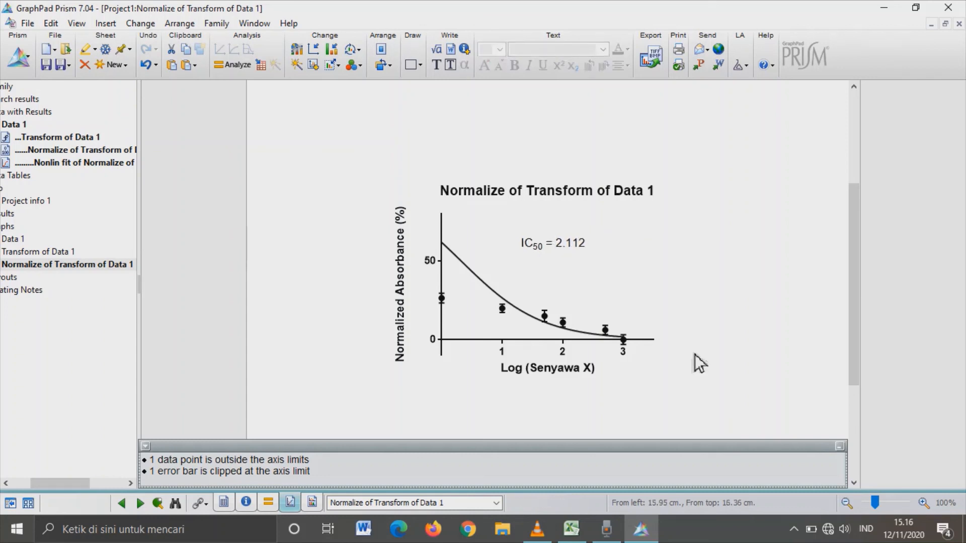